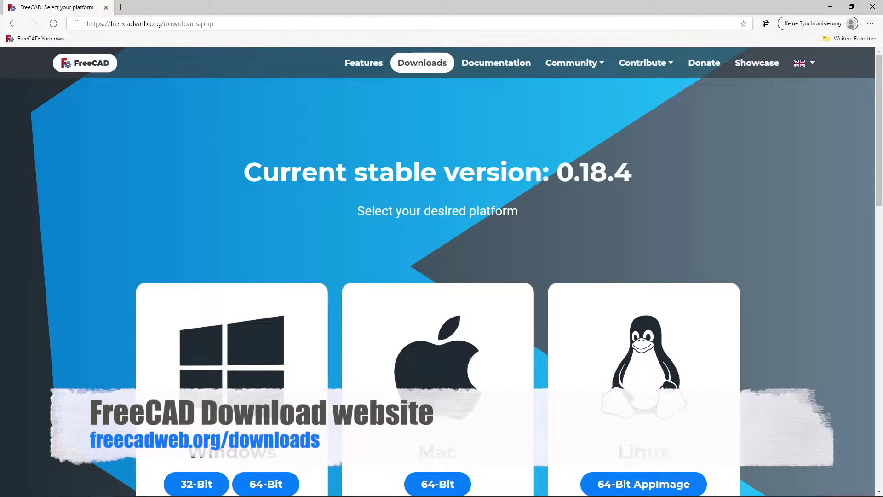
# - Scroll the FreeCAD downloads page down to the Development versions section
pyautogui.scroll(-8, 469, 213)
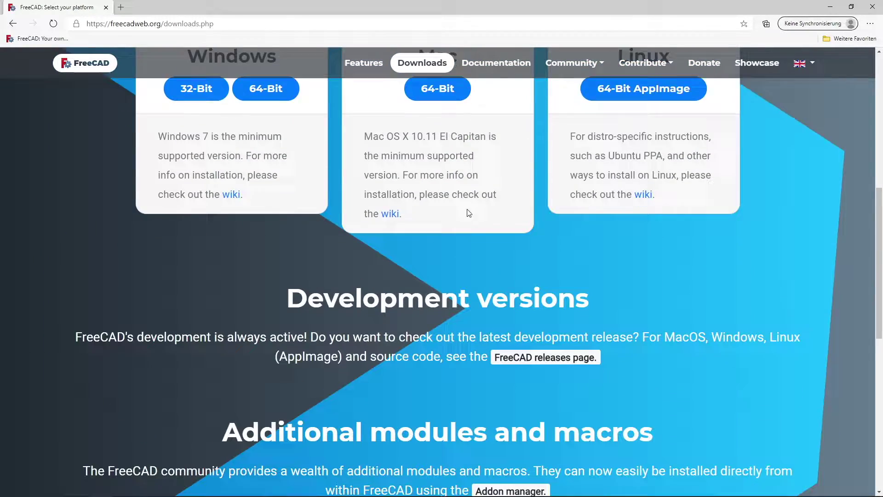
pyautogui.scroll(-2, 469, 213)
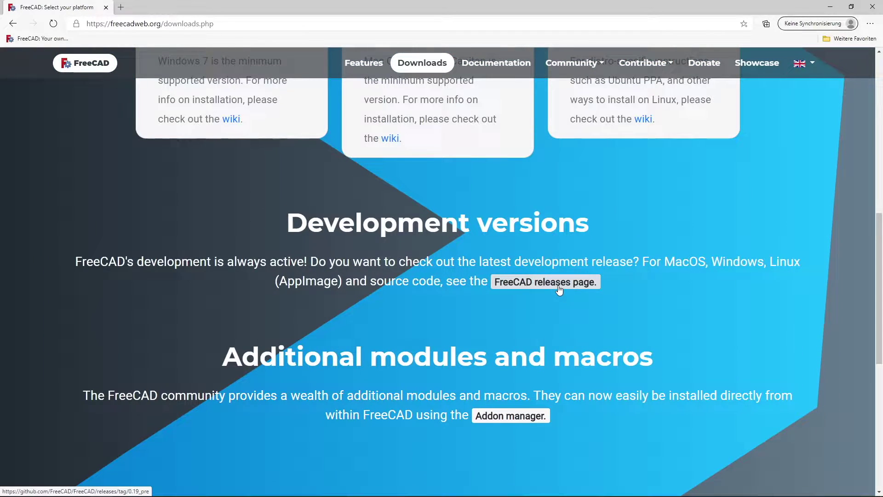
# - Open the FreeCAD releases page and save the 0.19_pre Win-Conda .7z archive
pyautogui.click(559, 289)
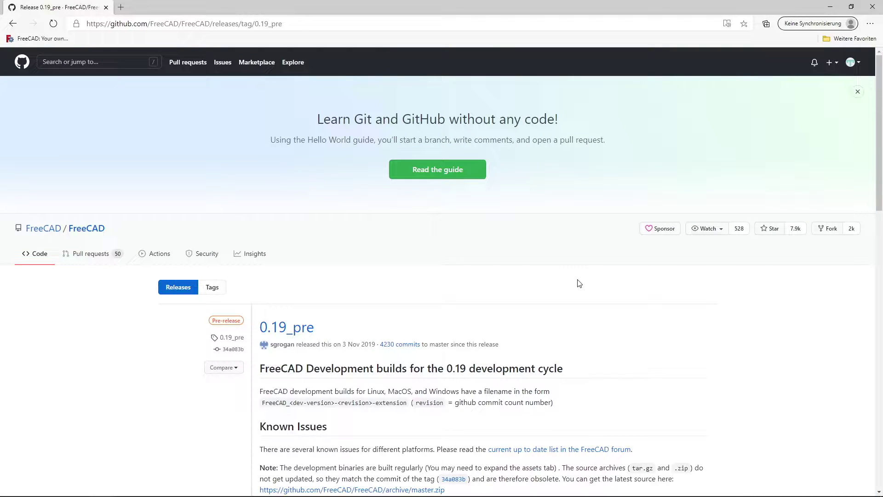
pyautogui.scroll(-20, 579, 284)
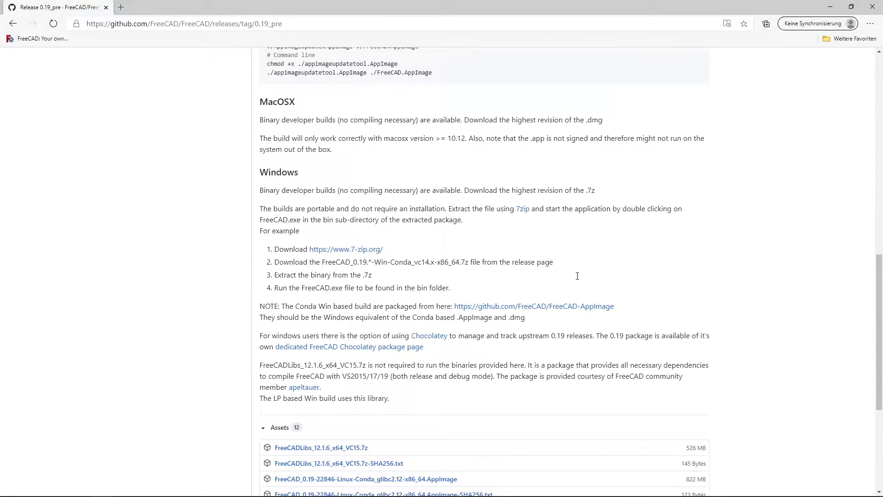
pyautogui.scroll(-2, 574, 275)
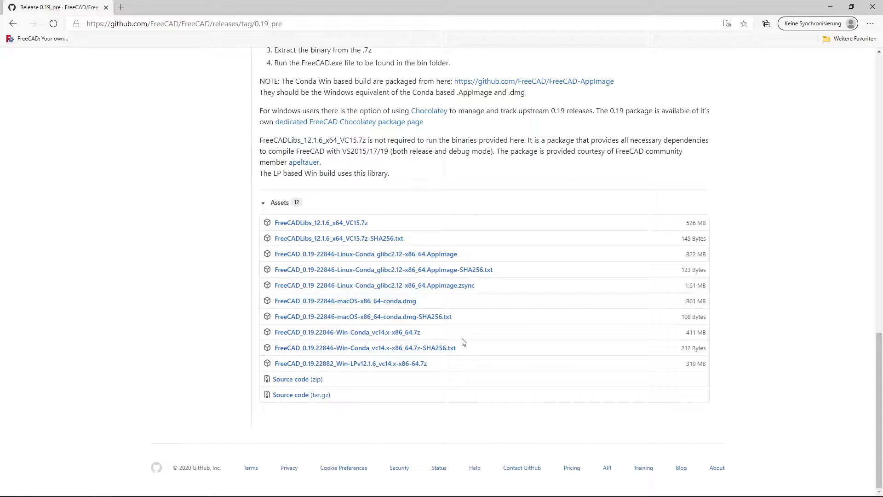
pyautogui.rightClick(406, 335)
pyautogui.click(445, 386)
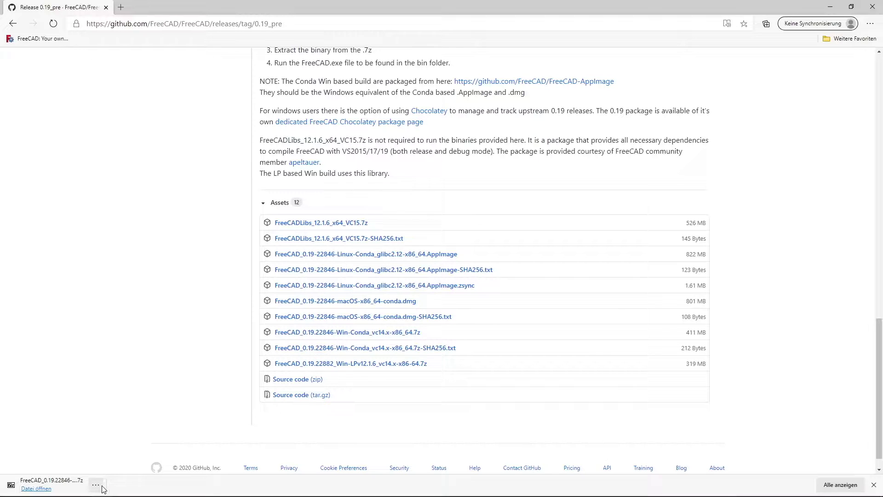
# - Open the downloaded archive in 7-Zip and extract it to C:\software
pyautogui.click(37, 488)
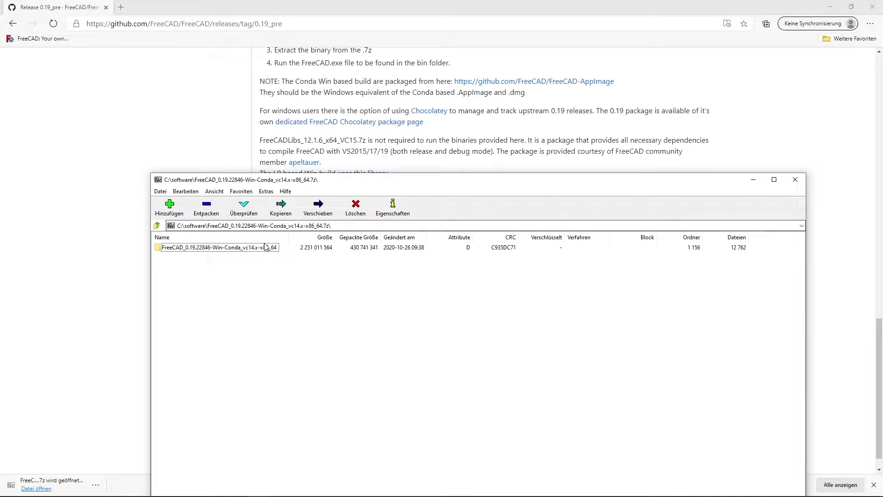
pyautogui.click(206, 208)
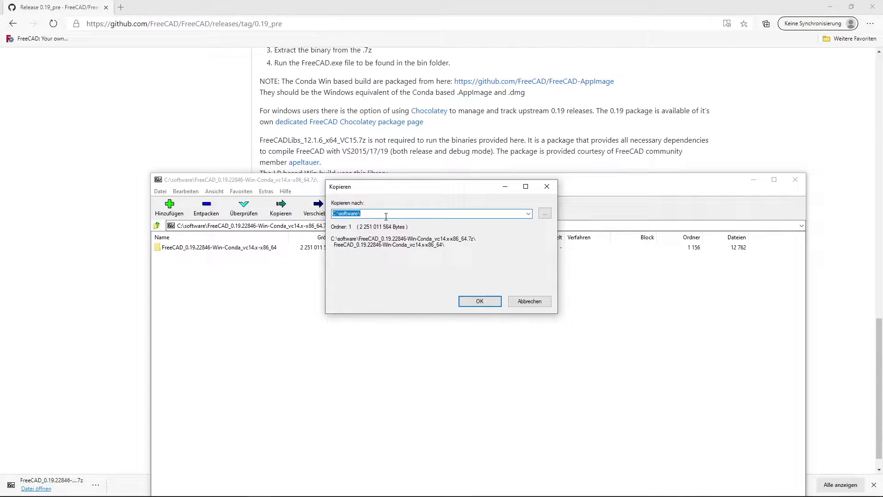
pyautogui.click(482, 298)
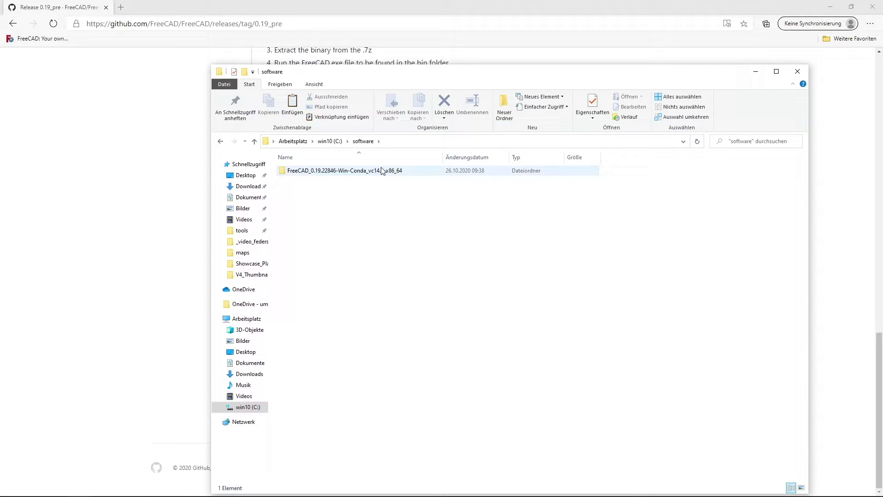
# - Launch freecad.exe from the extracted FreeCAD folder's bin directory
pyautogui.doubleClick(381, 171)
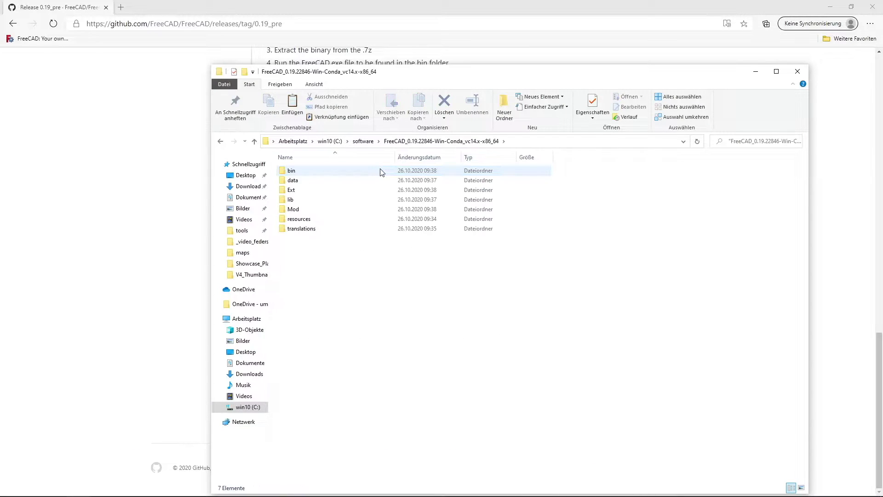
pyautogui.doubleClick(329, 173)
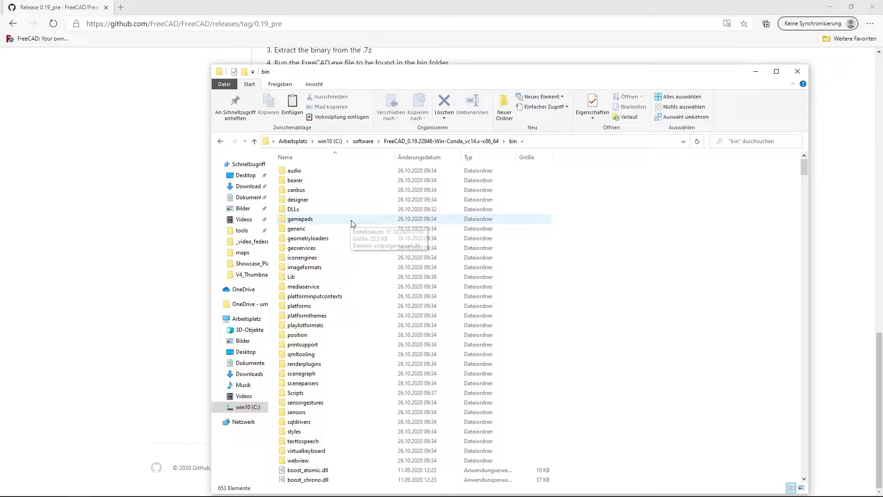
pyautogui.scroll(-5, 353, 223)
pyautogui.moveTo(804, 178); pyautogui.dragTo(782, 202)
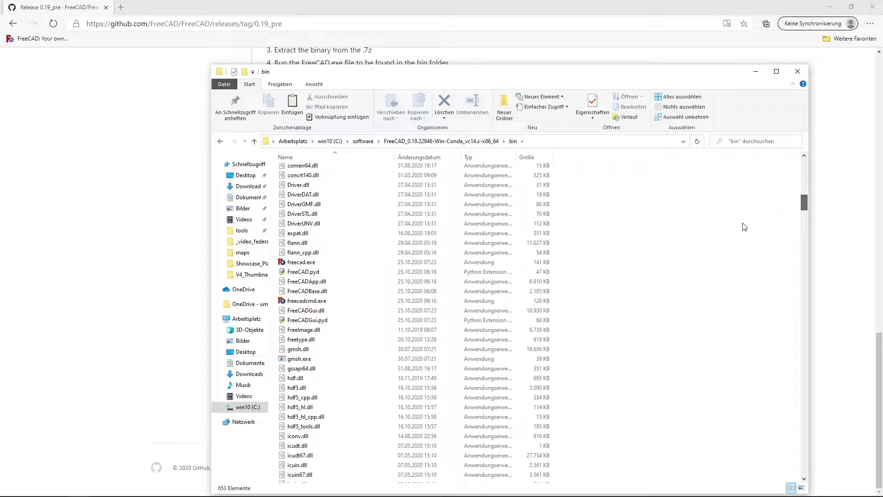
pyautogui.doubleClick(329, 262)
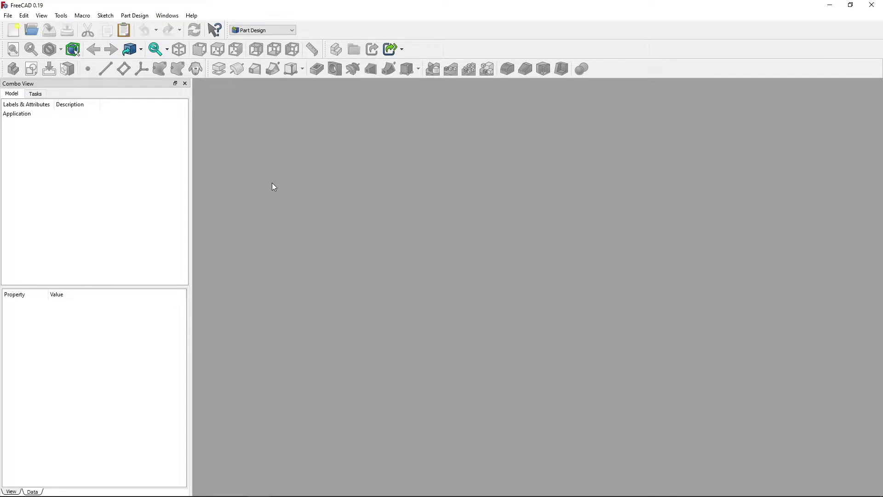
# - Create a new document and start a sketch on the XZ_Plane
pyautogui.click(14, 30)
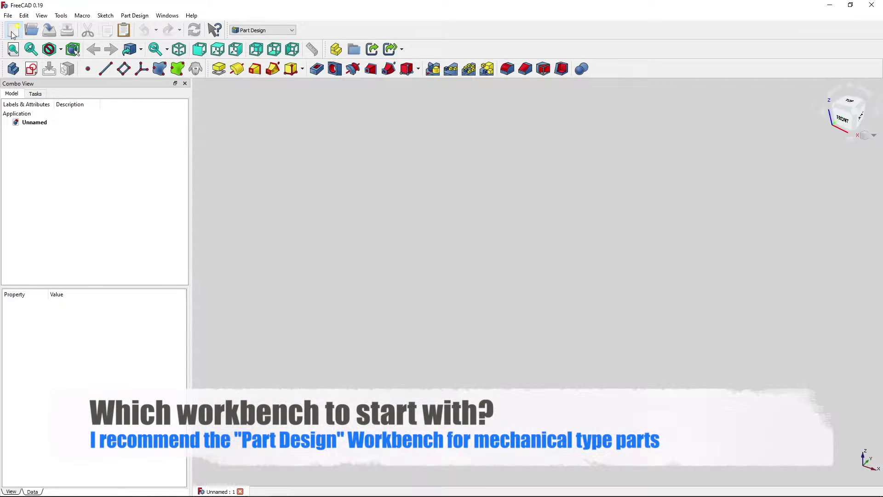
pyautogui.click(35, 95)
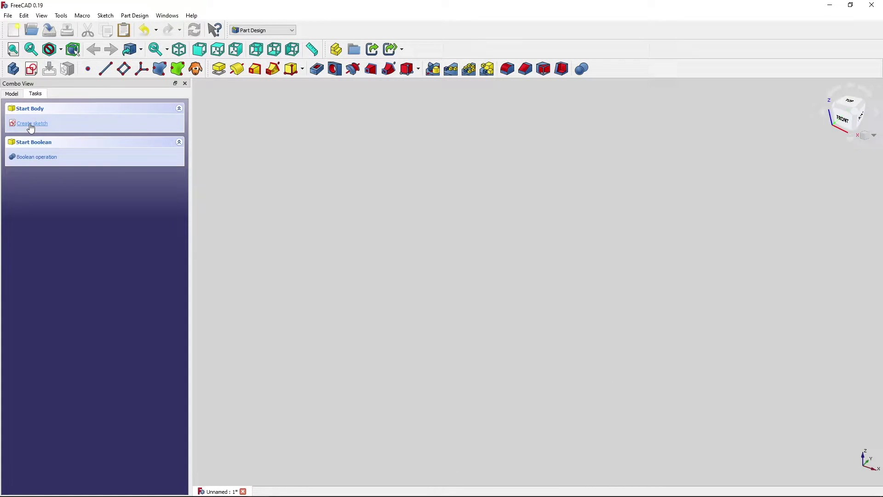
pyautogui.click(31, 127)
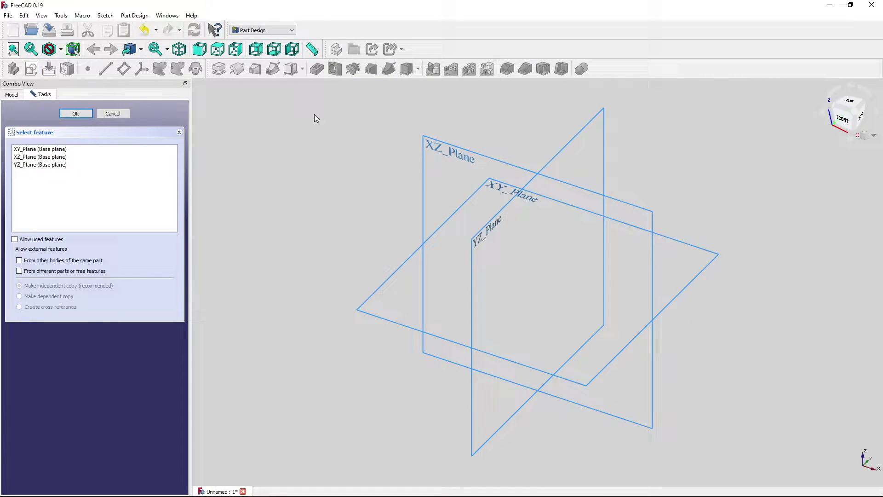
pyautogui.click(430, 145)
pyautogui.click(74, 114)
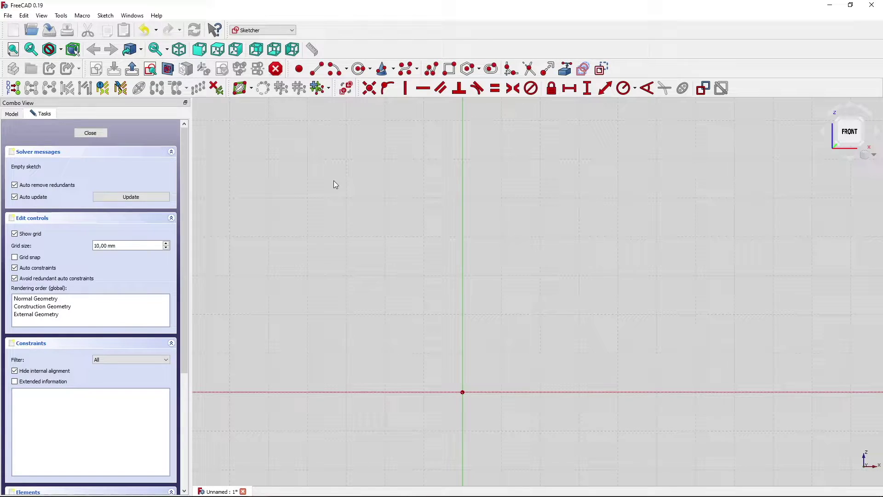
# - Draw a closed six-line L-shaped polyline resting on the horizontal axis
pyautogui.click(431, 70)
pyautogui.click(385, 211)
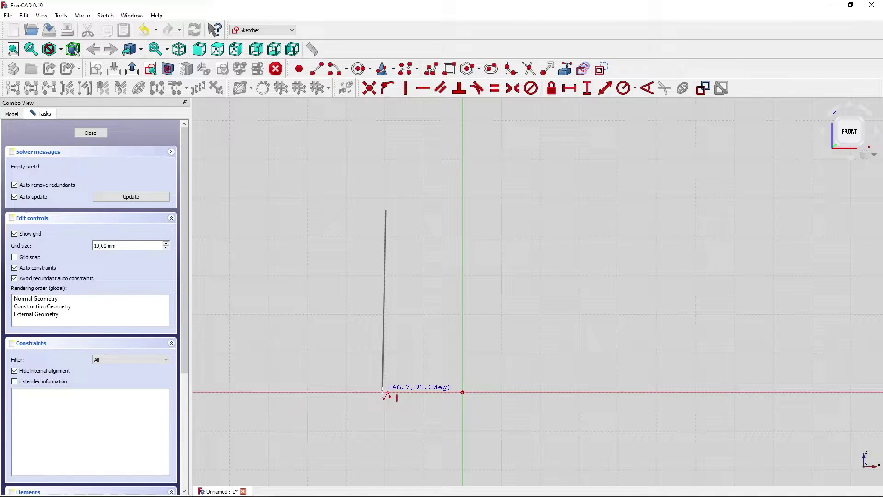
pyautogui.click(387, 392)
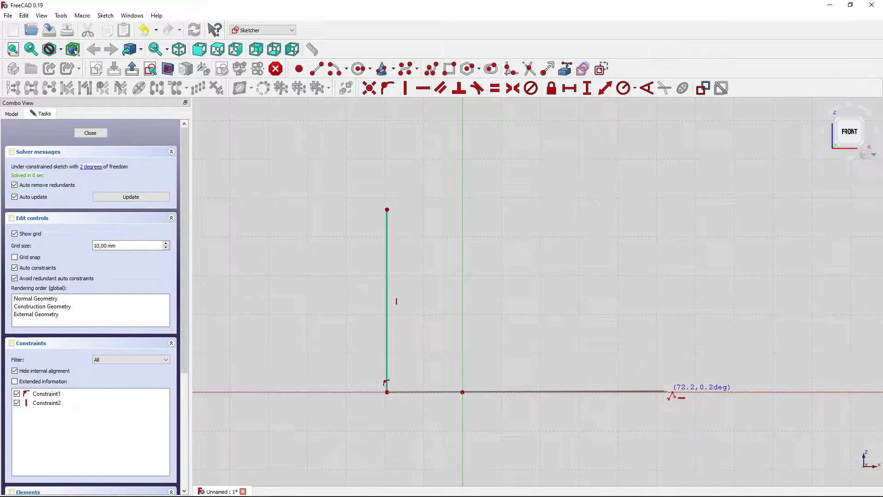
pyautogui.click(648, 391)
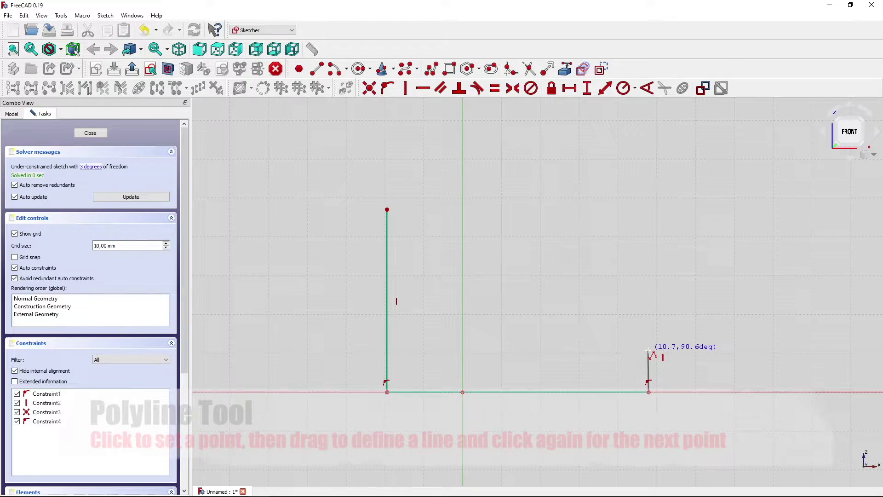
pyautogui.click(648, 350)
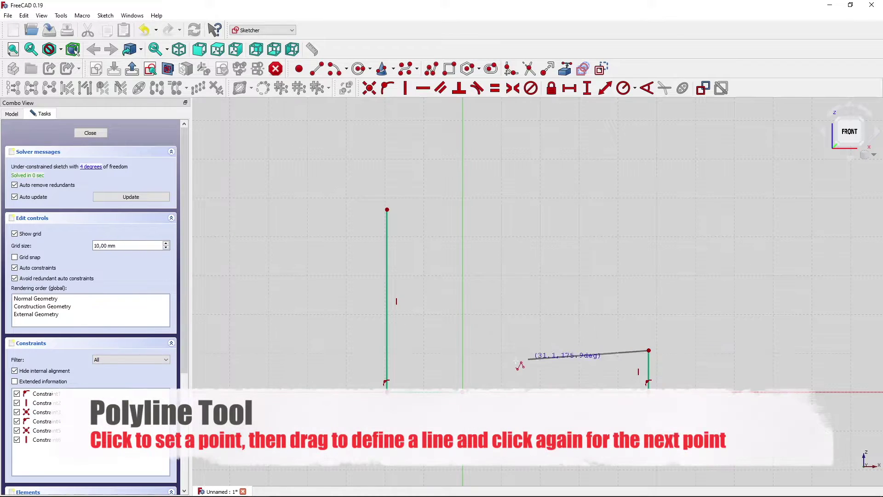
pyautogui.click(462, 351)
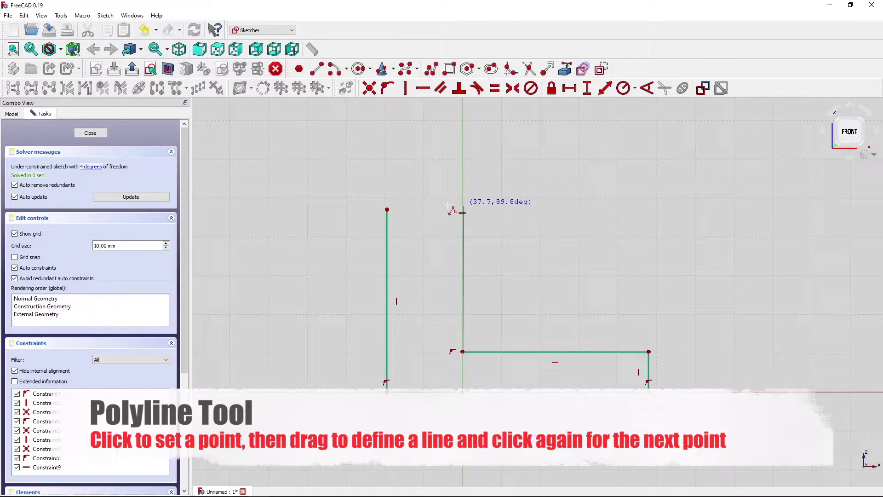
pyautogui.click(463, 205)
pyautogui.click(387, 206)
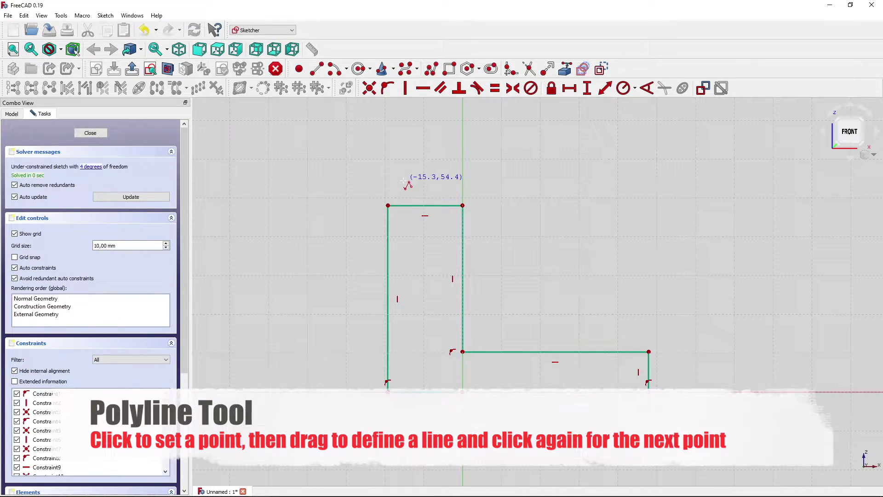
pyautogui.rightClick(408, 183)
pyautogui.click(569, 89)
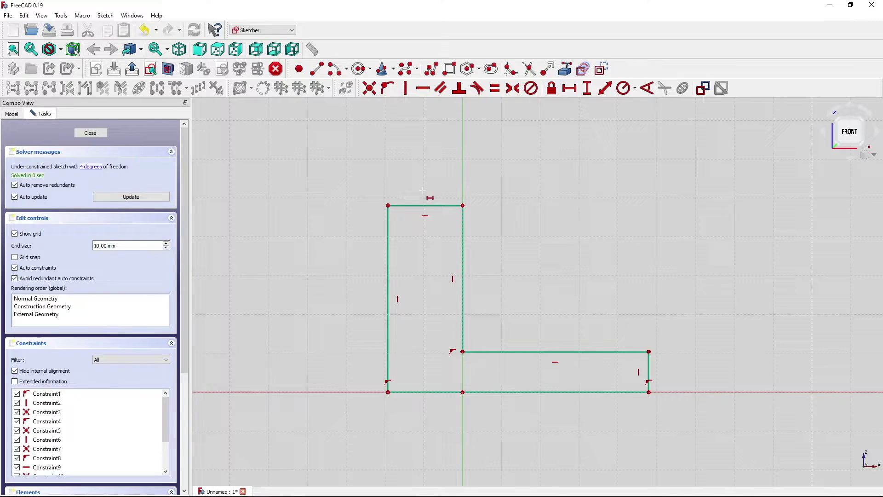
# - Constrain the top edge to 15 mm wide and the short right edge to 10 mm high
pyautogui.click(427, 206)
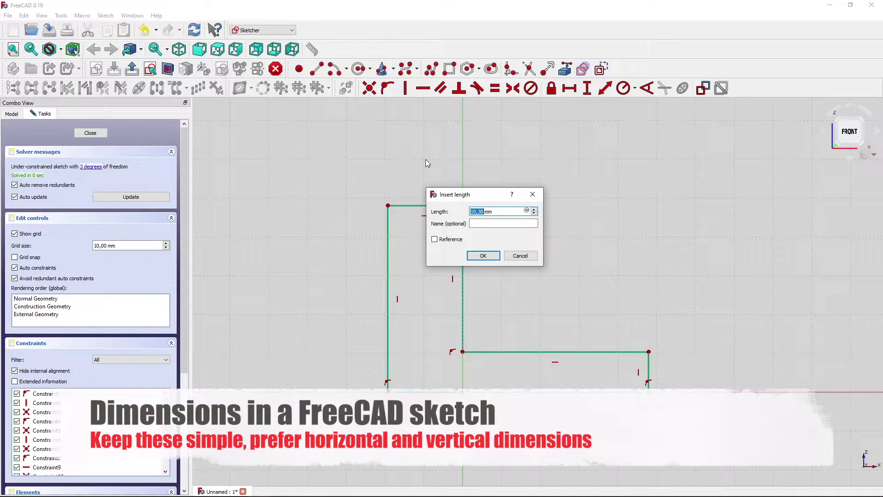
pyautogui.write('15')
pyautogui.press('Return')
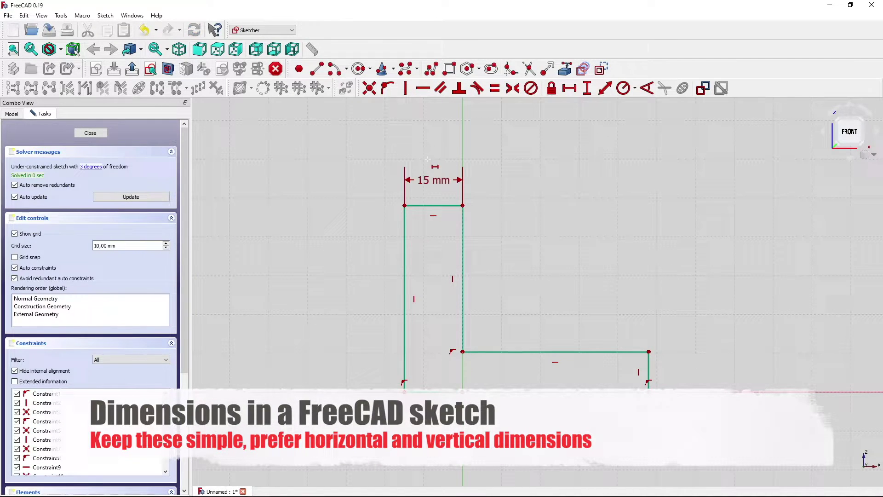
pyautogui.click(587, 88)
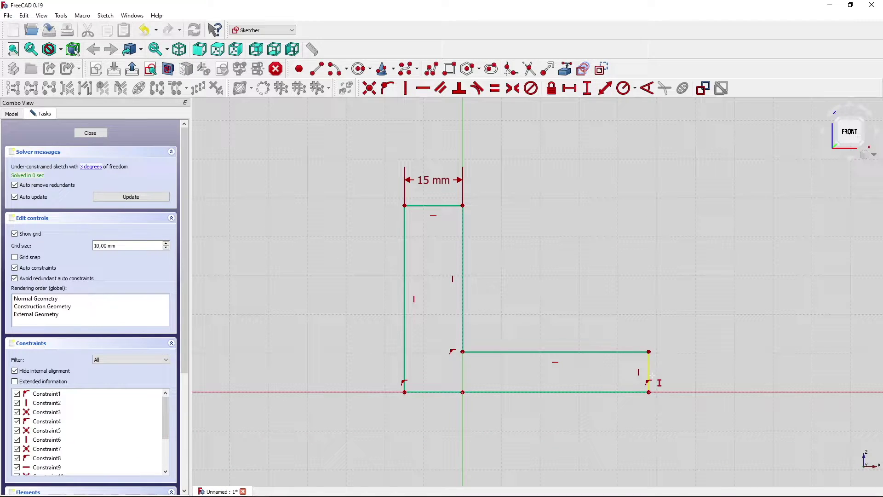
pyautogui.click(651, 374)
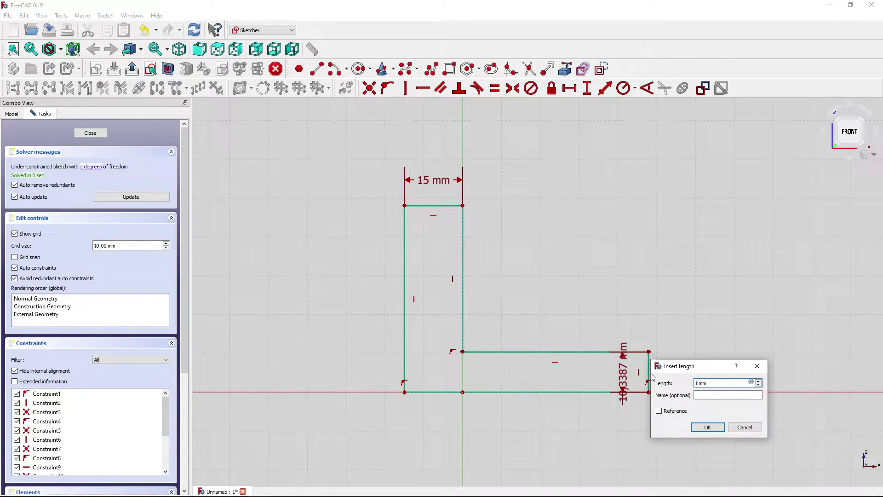
pyautogui.press('Return')
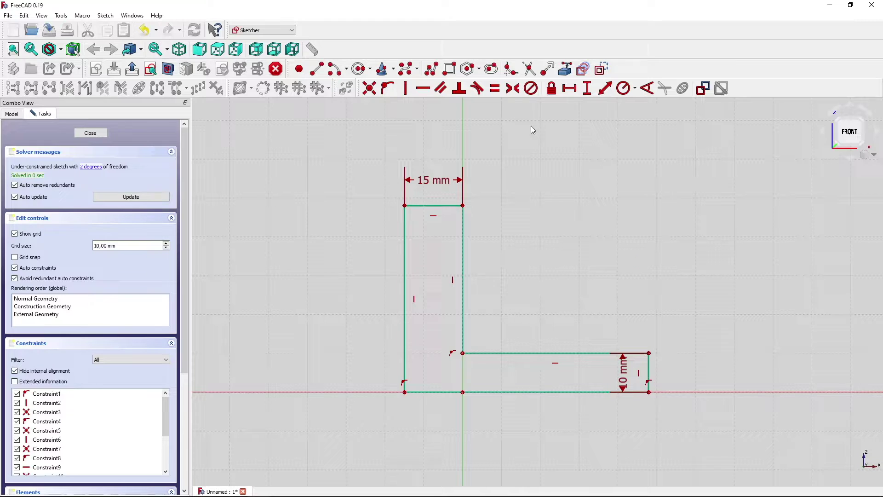
# - Dimension the base to 60 mm and the left edge to 80 mm, then close the sketch
pyautogui.click(570, 88)
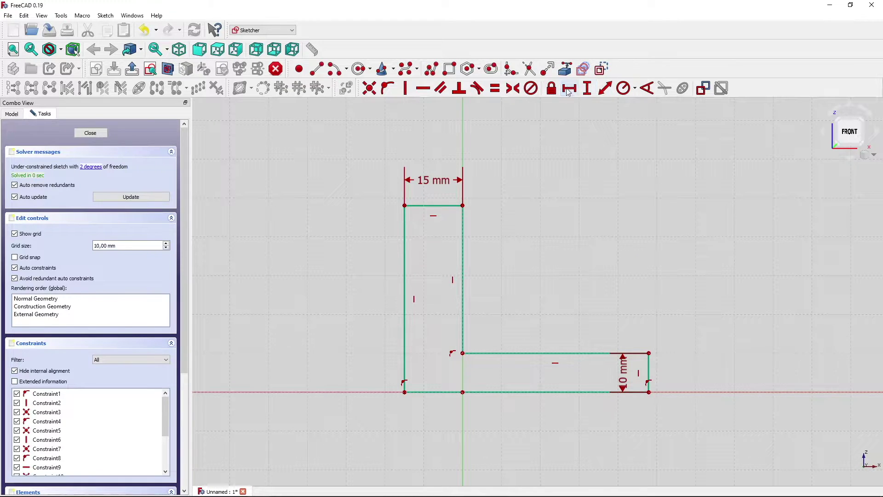
pyautogui.click(532, 391)
pyautogui.write('60mm')
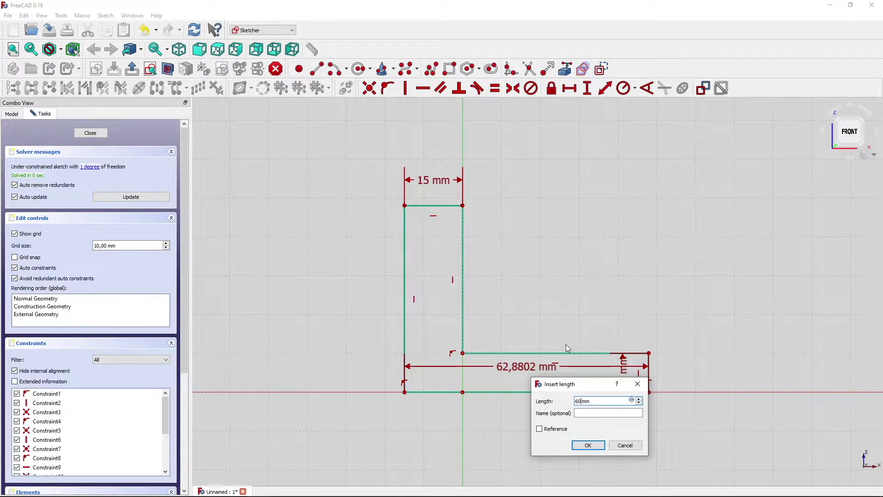
pyautogui.press('Return')
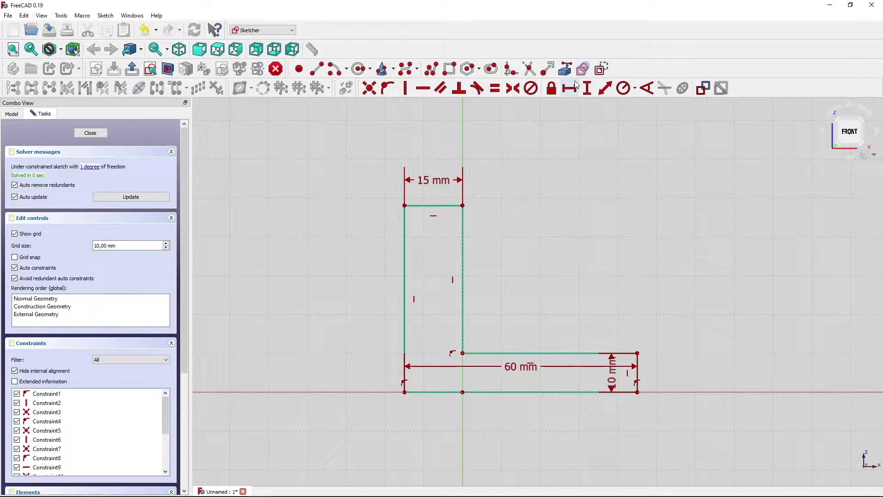
pyautogui.click(404, 244)
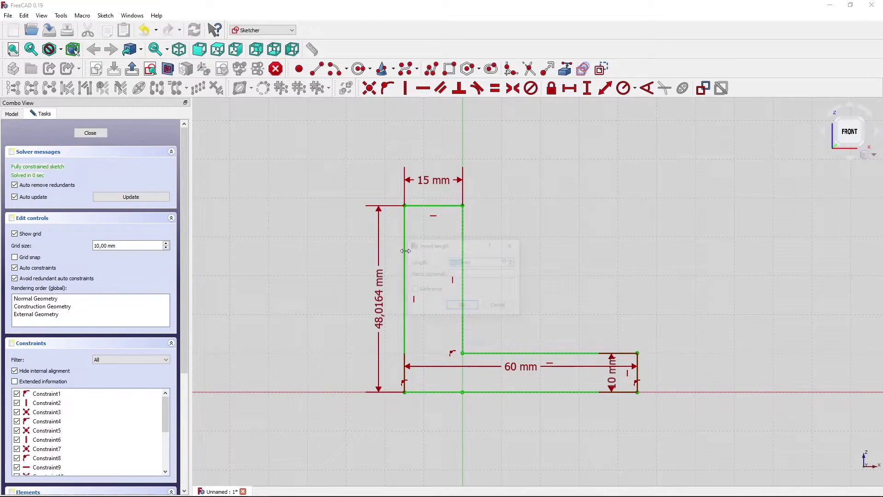
pyautogui.write('80')
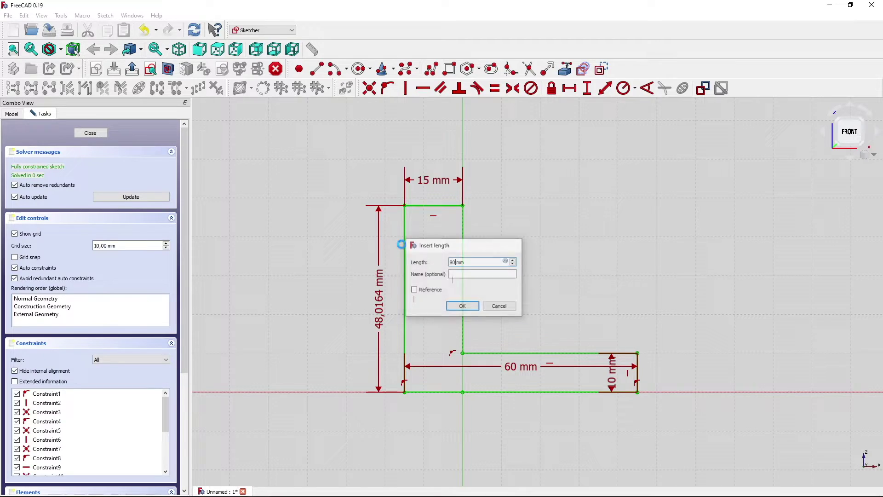
pyautogui.press('Return')
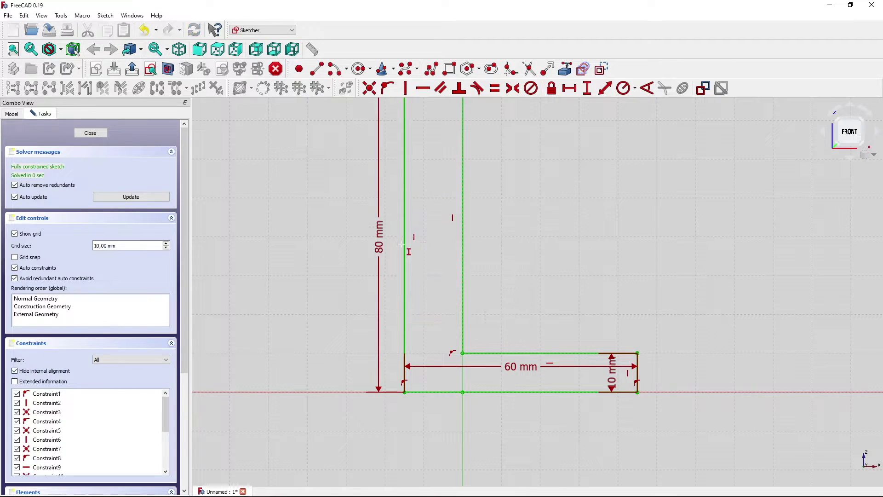
pyautogui.click(96, 133)
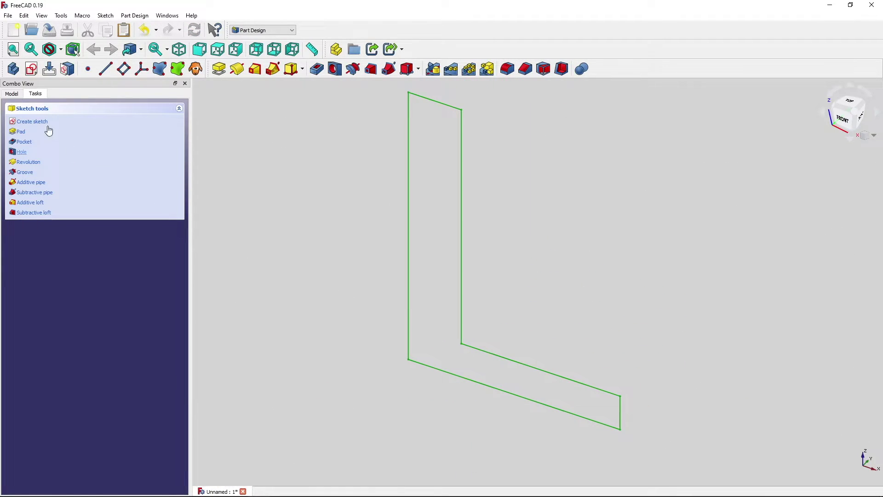
# - Pad the L-sketch 40 mm, symmetric to its sketch plane
pyautogui.click(13, 95)
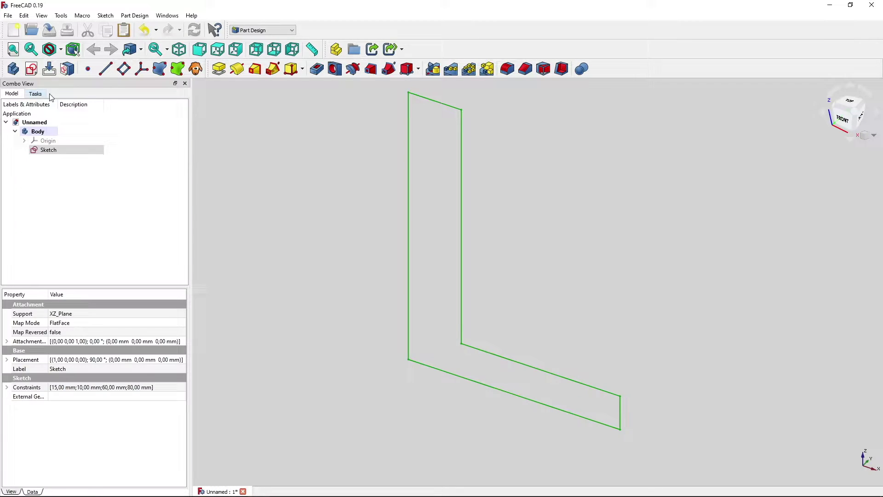
pyautogui.click(219, 69)
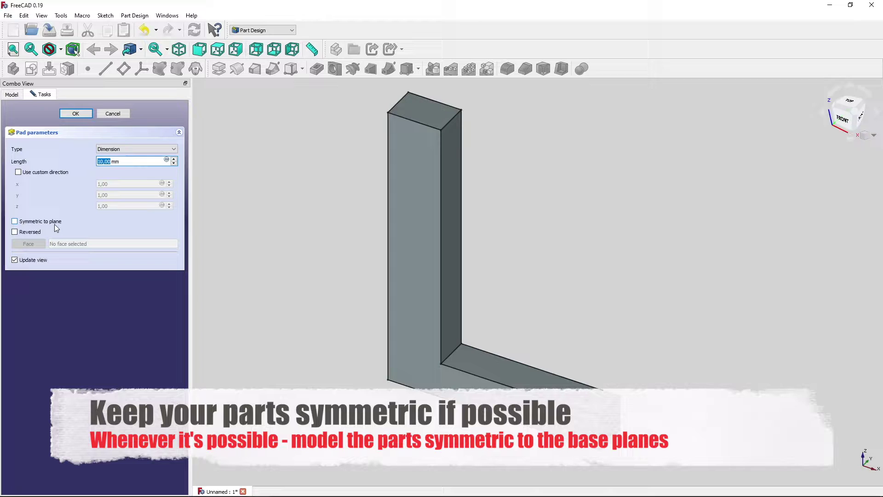
pyautogui.click(54, 222)
pyautogui.tripleClick(100, 163)
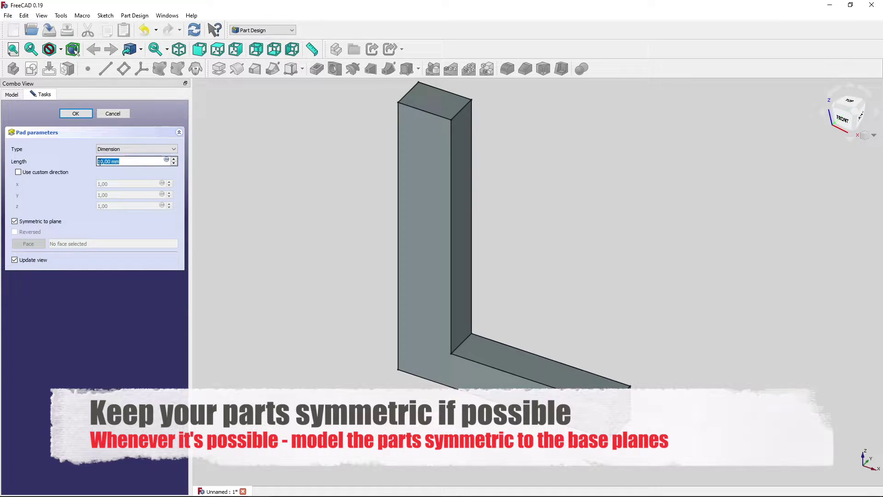
pyautogui.write('2')
pyautogui.write('0')
pyautogui.click(90, 112)
# - Fillet the four outer edges of the upright's top and the foot's end at 15 mm radius
pyautogui.moveTo(601, 301); pyautogui.dragTo(415, 170, button='middle')
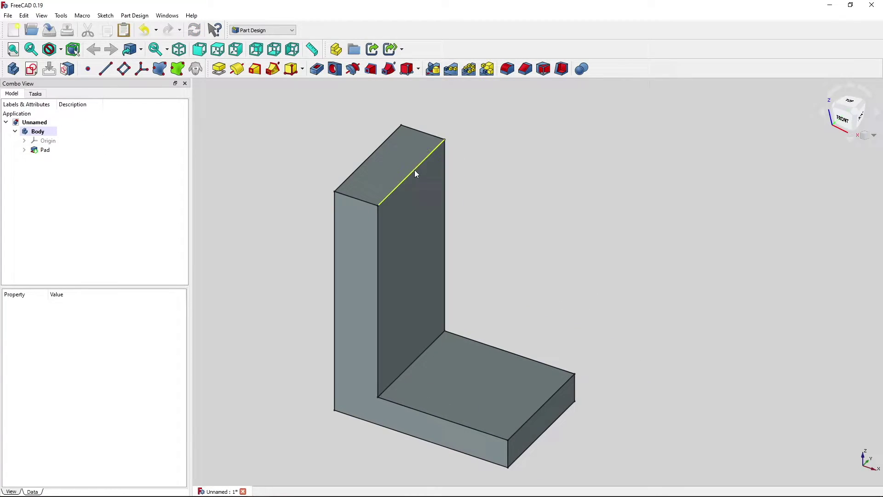
pyautogui.click(352, 197)
pyautogui.keyDown('ctrl'); pyautogui.click(426, 133); pyautogui.keyUp('ctrl')
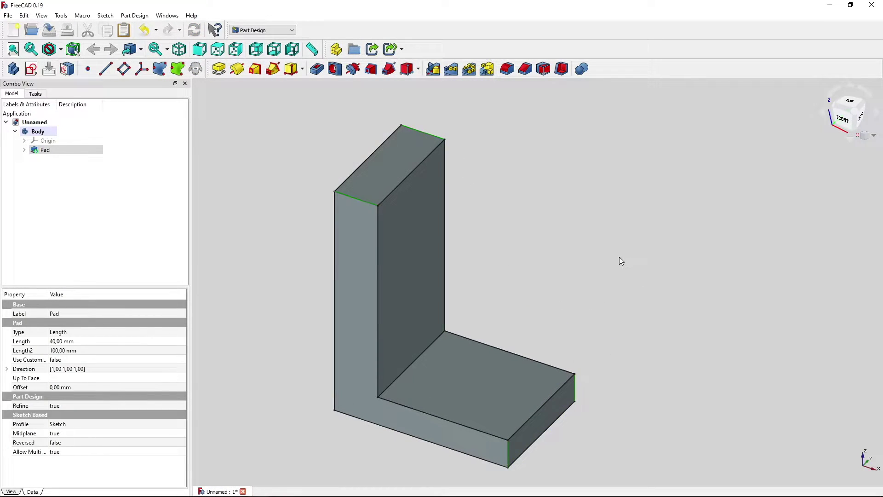
pyautogui.click(506, 69)
pyautogui.moveTo(141, 296); pyautogui.dragTo(100, 292)
pyautogui.write('0')
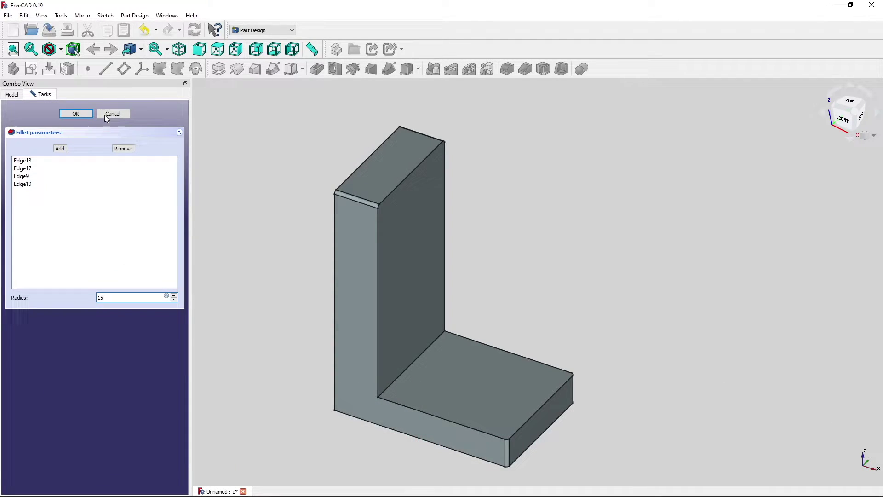
pyautogui.click(76, 113)
pyautogui.click(69, 141)
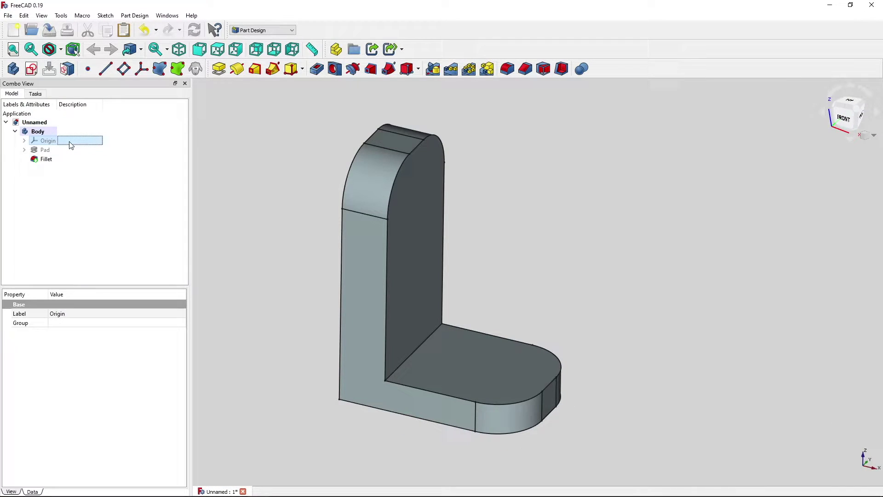
# - Show the Origin and start a new sketch on the YZ_Plane
pyautogui.press('space')
pyautogui.click(262, 145)
pyautogui.moveTo(262, 146); pyautogui.dragTo(317, 170, button='middle')
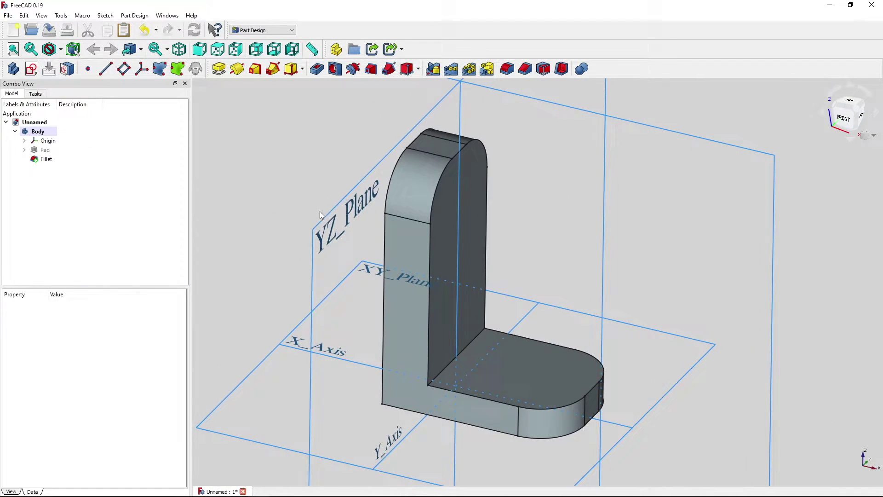
pyautogui.click(321, 235)
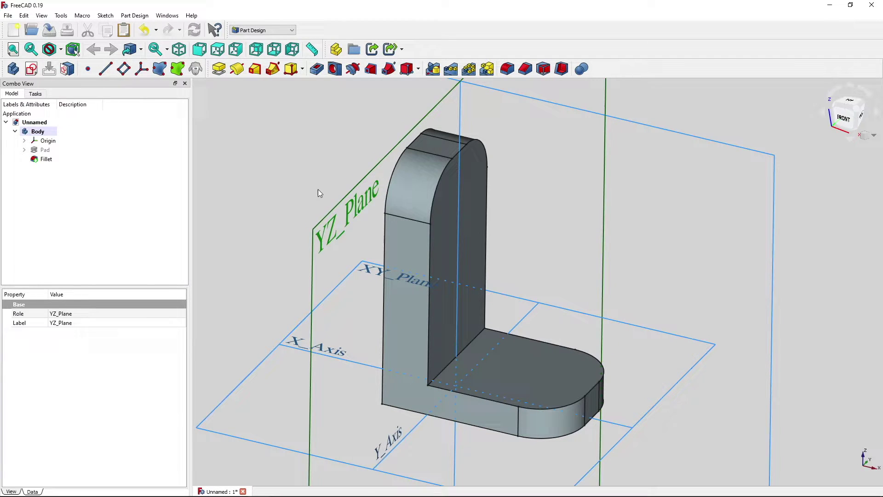
pyautogui.click(32, 69)
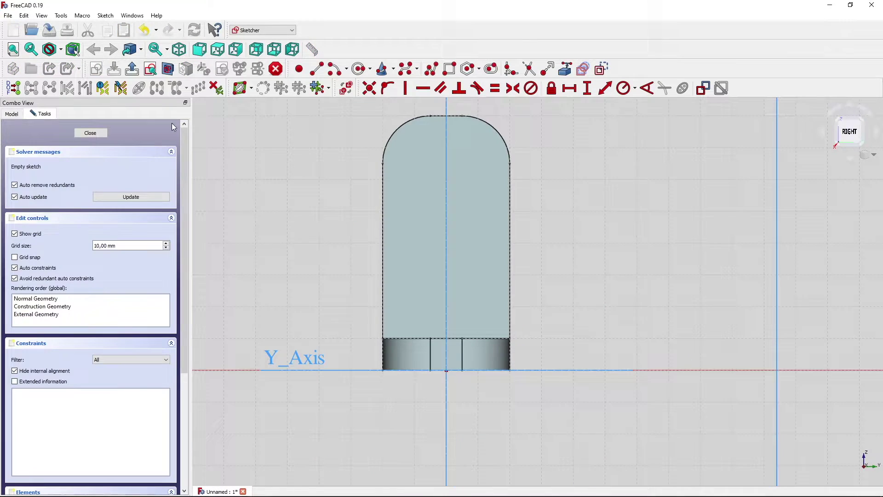
# - Draw a circle near the top of the rounded upright
pyautogui.click(359, 68)
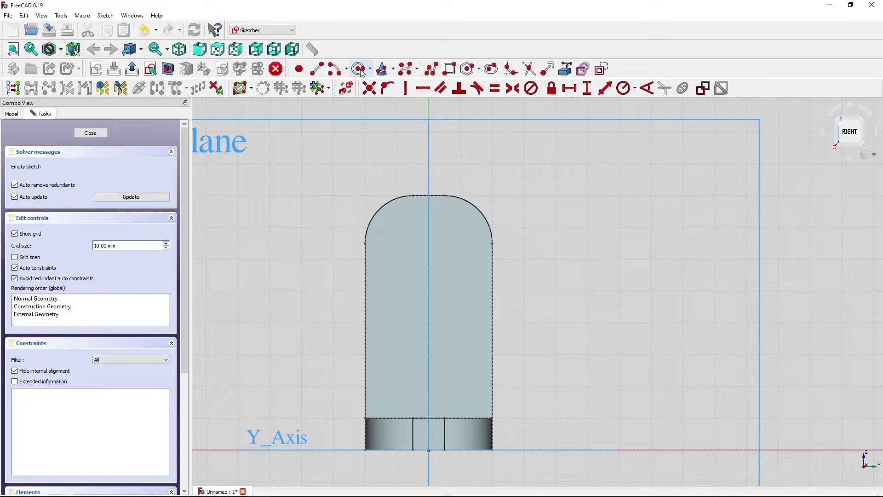
pyautogui.click(398, 235)
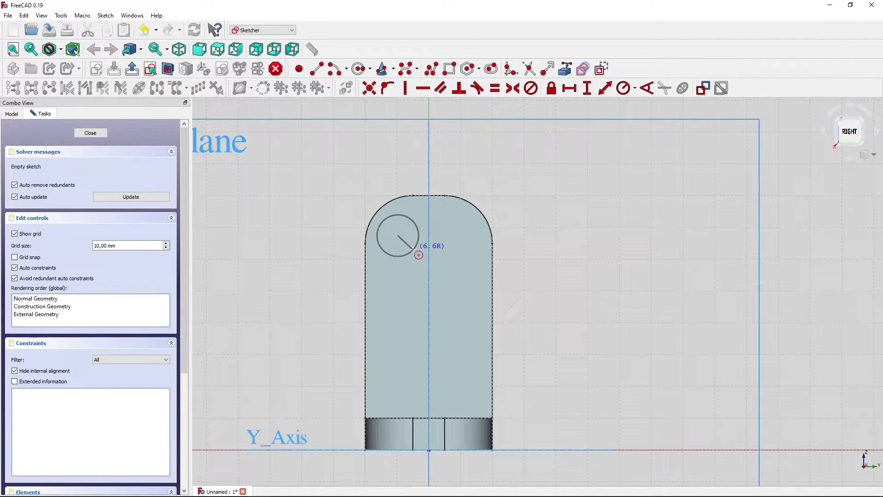
pyautogui.click(413, 249)
pyautogui.moveTo(326, 198); pyautogui.dragTo(309, 147, button='middle')
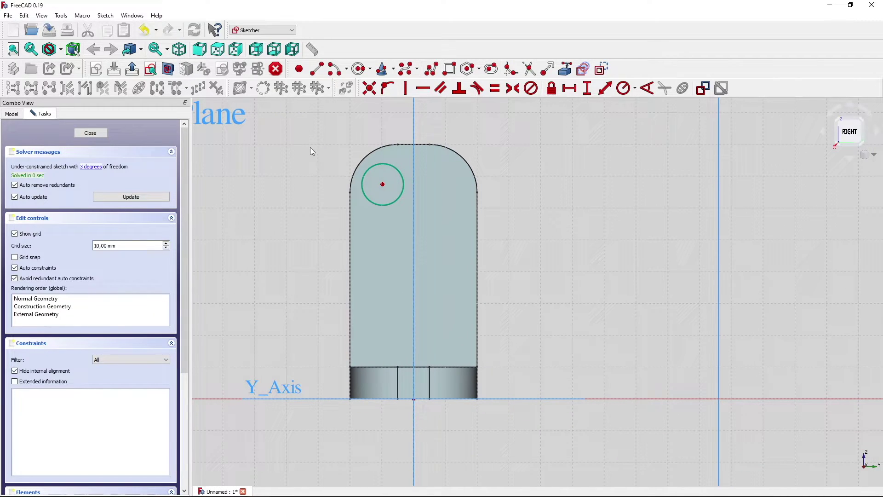
pyautogui.click(635, 87)
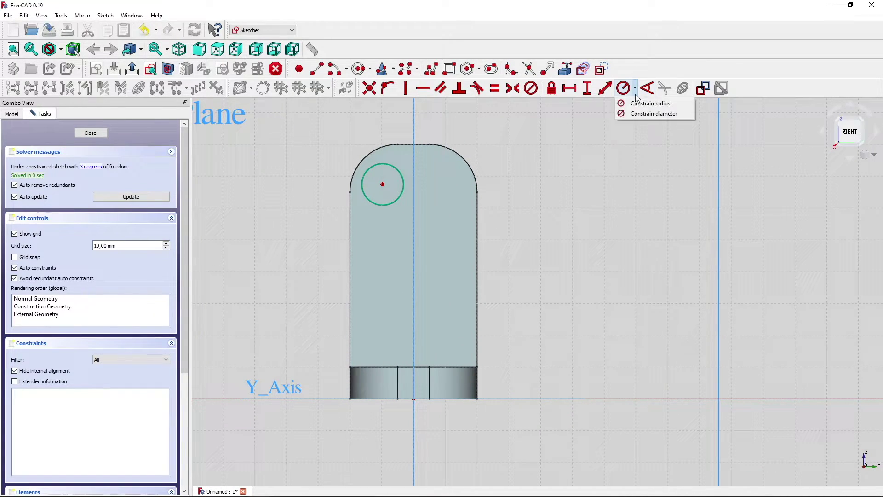
# - Give the Sketch001 circle a 10 mm diameter
pyautogui.click(650, 109)
pyautogui.click(392, 164)
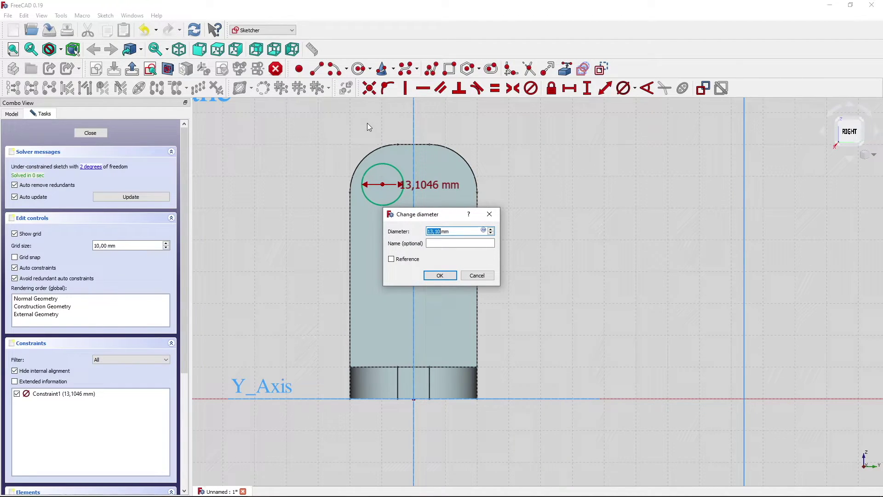
pyautogui.write('10')
pyautogui.press('Return')
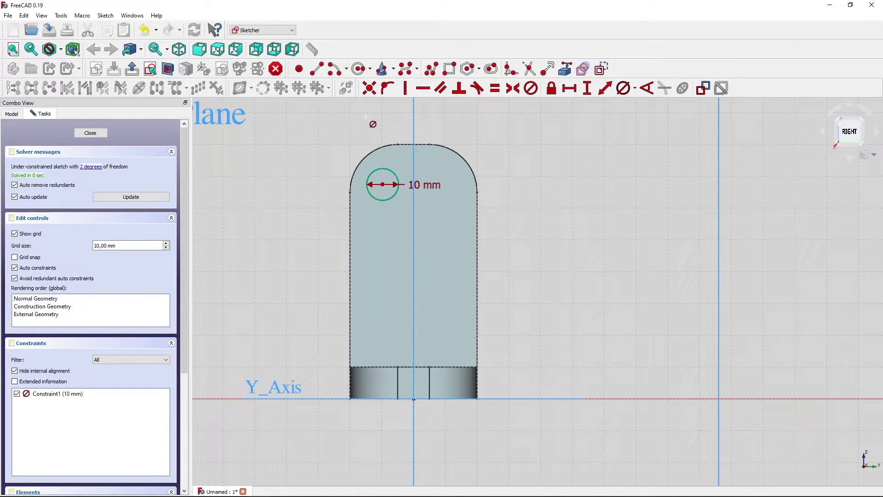
# - Place the circle centre 65 mm above the bottom edge
pyautogui.click(587, 88)
pyautogui.click(382, 184)
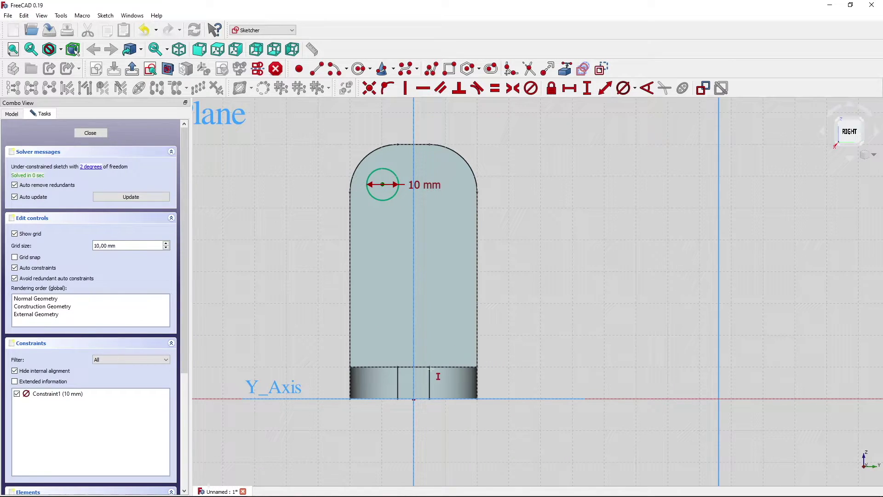
pyautogui.click(411, 398)
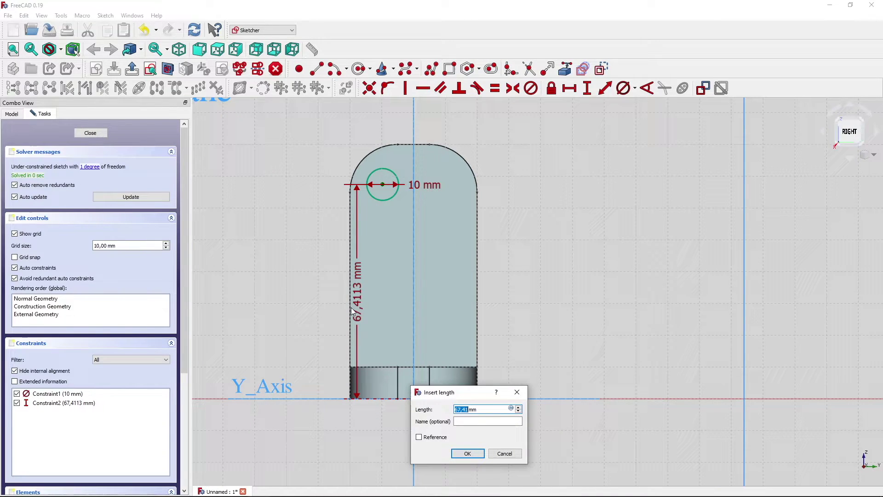
pyautogui.write('65')
pyautogui.press('Return')
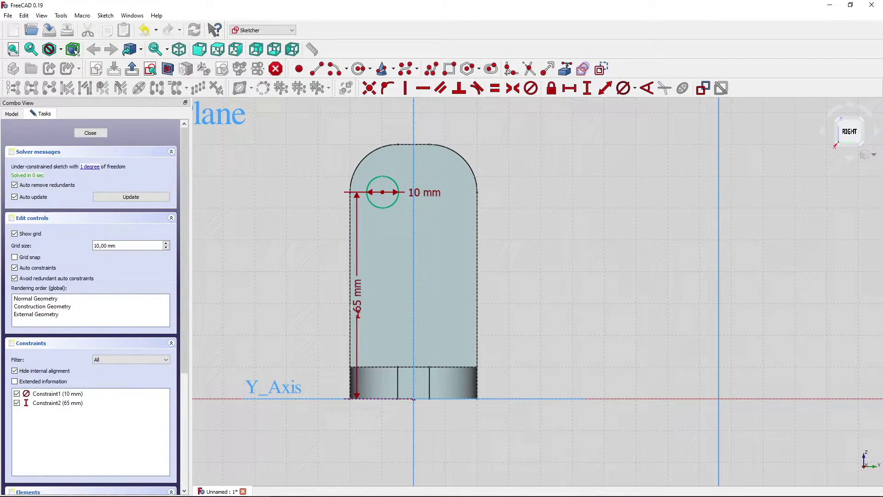
# - Offset the circle centre 8 mm sideways from the origin and close the sketch
pyautogui.click(570, 88)
pyautogui.click(383, 192)
pyautogui.click(414, 398)
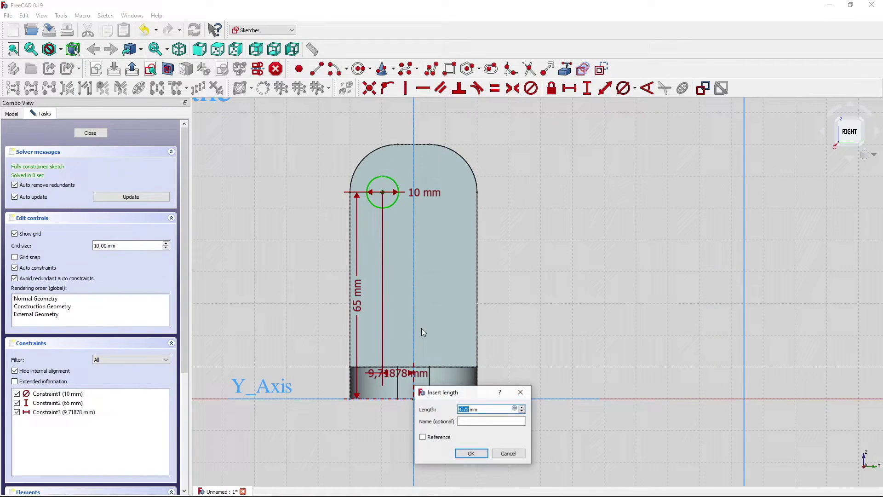
pyautogui.write('8')
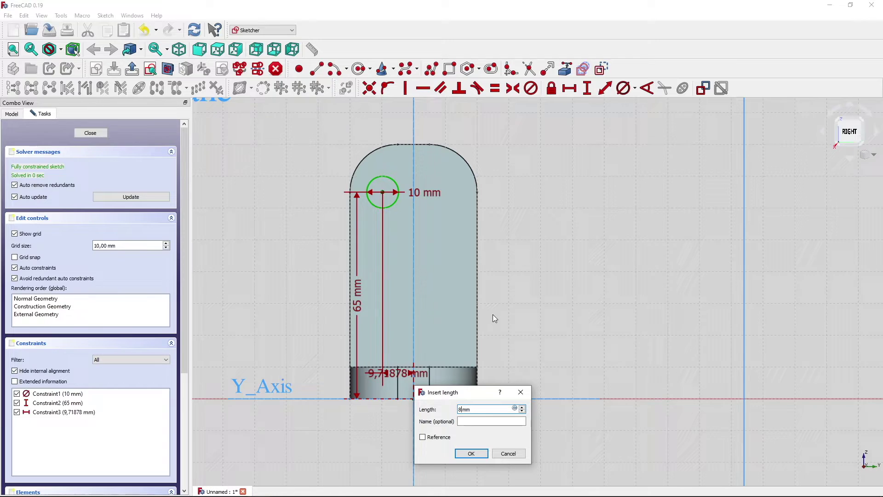
pyautogui.press('Return')
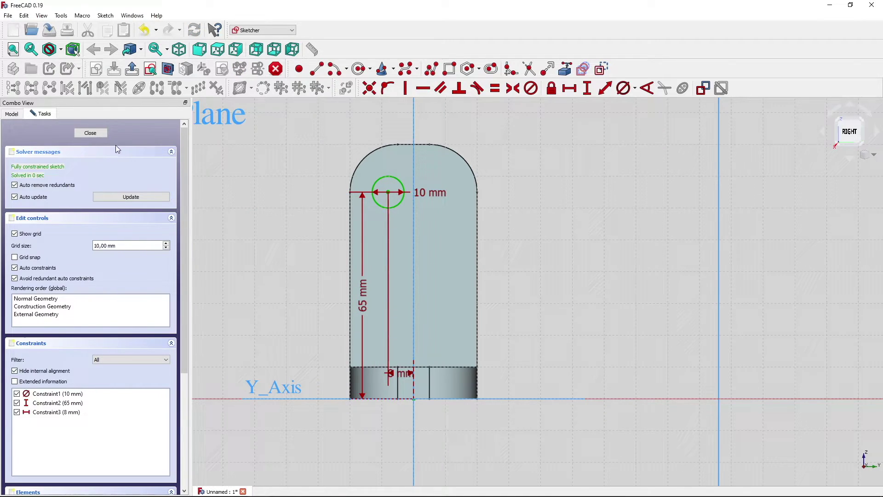
pyautogui.click(90, 133)
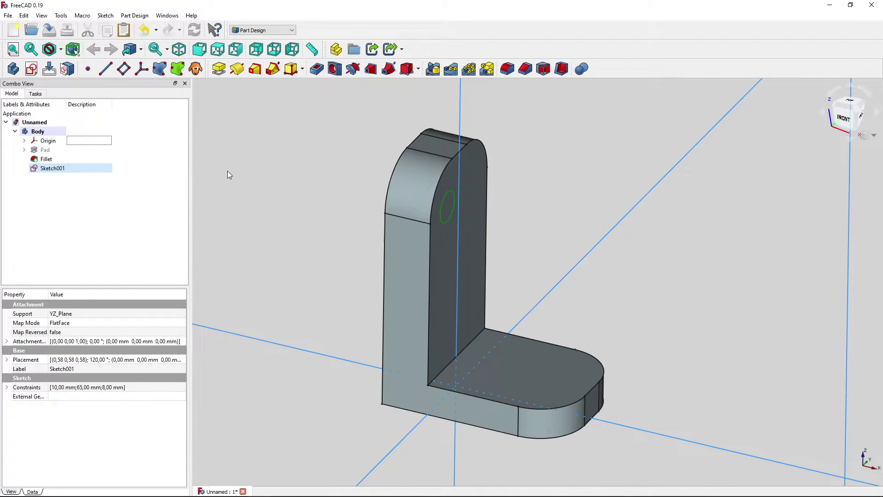
# - Hide the Origin and make Sketch001 a 4 mm through-all hole with an 8 × 3 mm counterbore
pyautogui.click(42, 141)
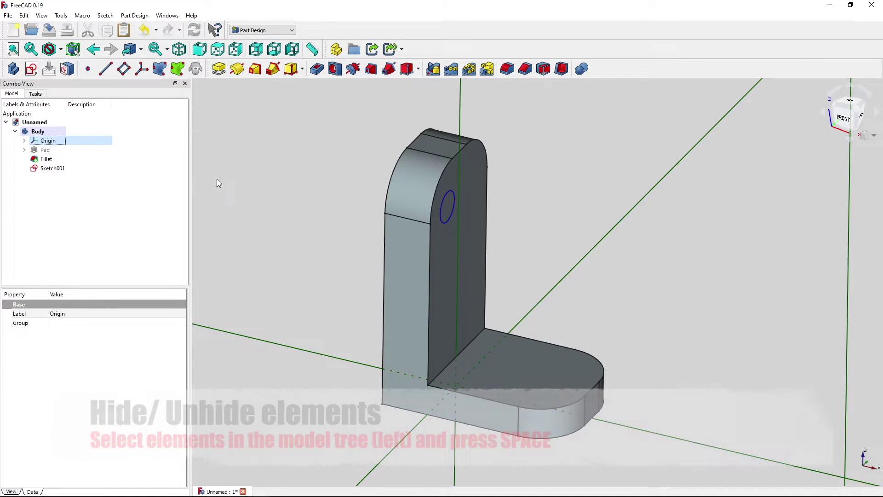
pyautogui.press('space')
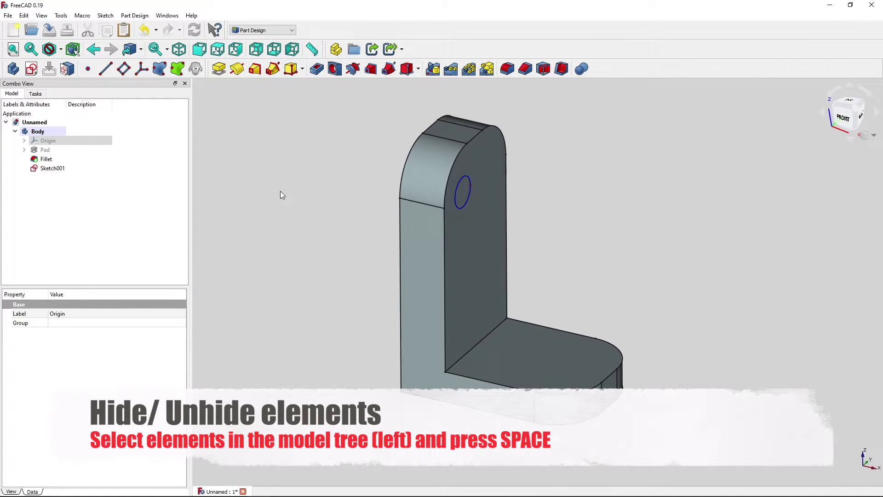
pyautogui.click(82, 169)
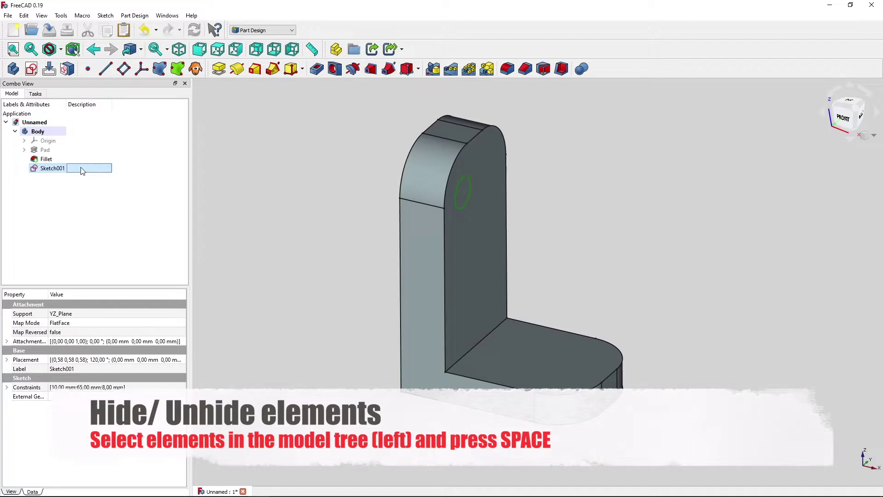
pyautogui.click(336, 69)
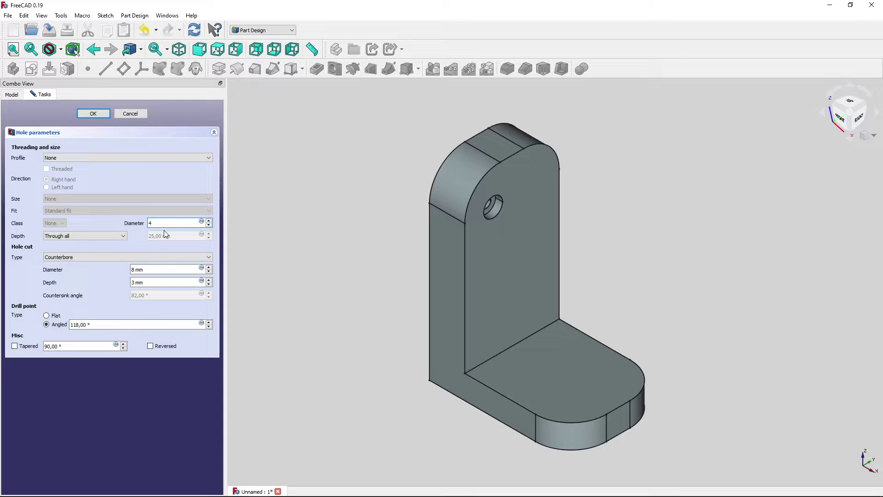
pyautogui.press('Tab')
pyautogui.press('Tab')
pyautogui.press('Tab')
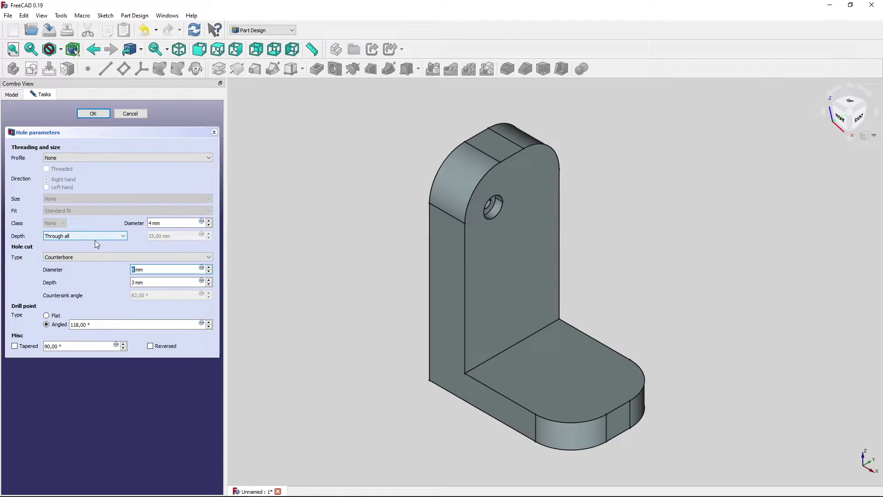
pyautogui.click(160, 273)
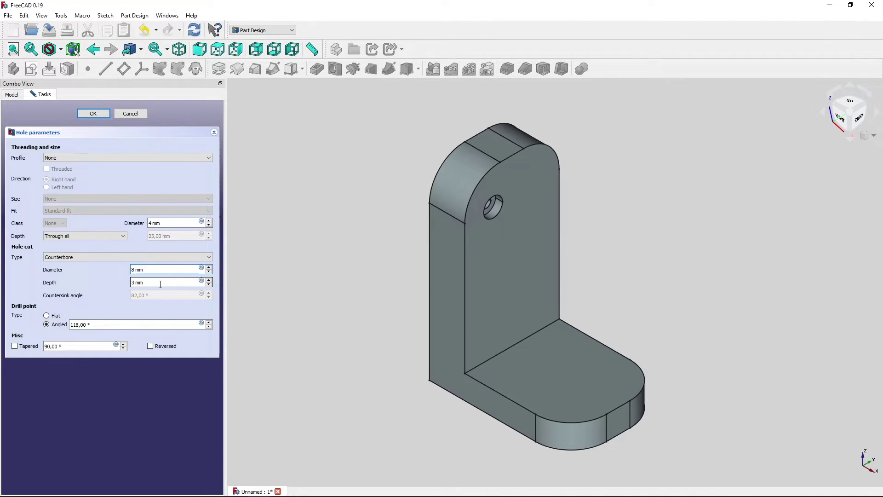
pyautogui.moveTo(331, 308); pyautogui.dragTo(372, 301, button='middle')
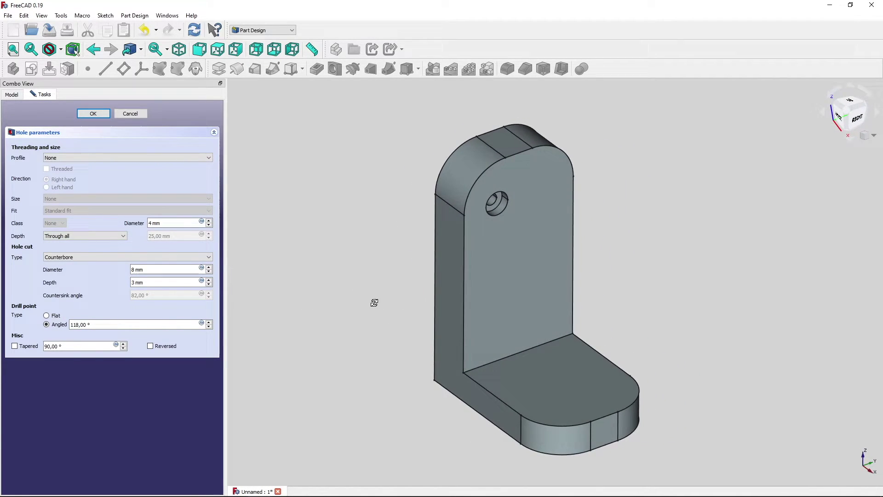
# - Confirm the counterbored hole and show the Origin planes as mirror references
pyautogui.click(96, 114)
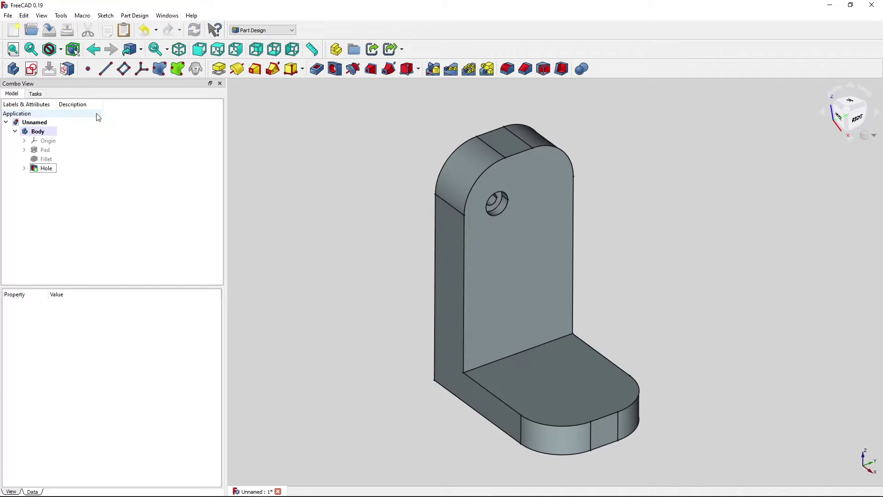
pyautogui.click(75, 141)
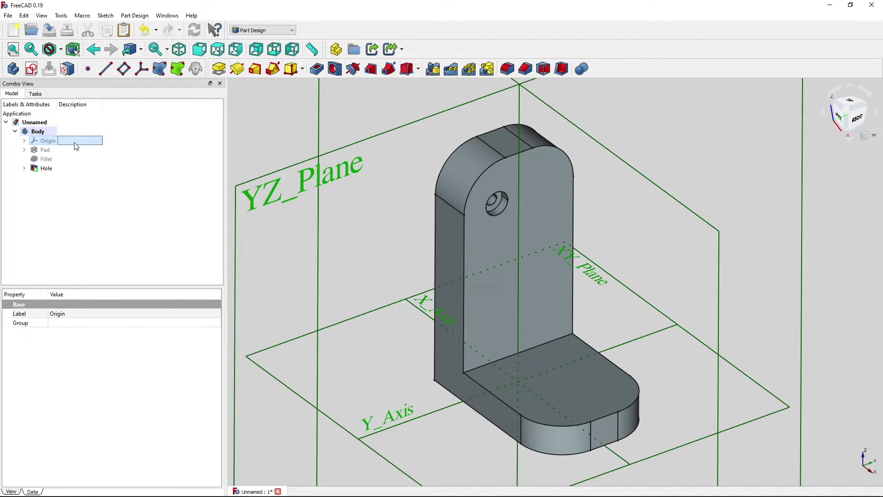
pyautogui.click(251, 117)
pyautogui.scroll(-2, 256, 132)
pyautogui.moveTo(257, 132); pyautogui.dragTo(310, 196, button='middle')
pyautogui.scroll(-1, 309, 195)
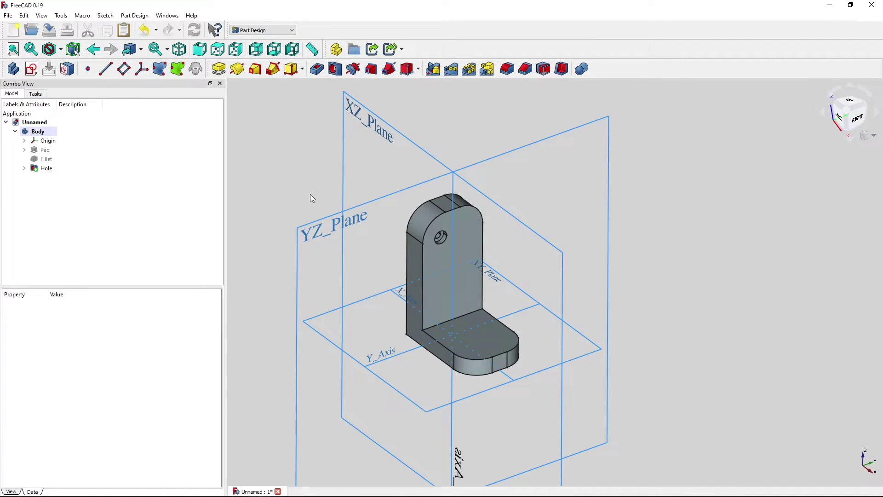
# - Mirror the Hole feature across the Base XZ plane
pyautogui.click(90, 169)
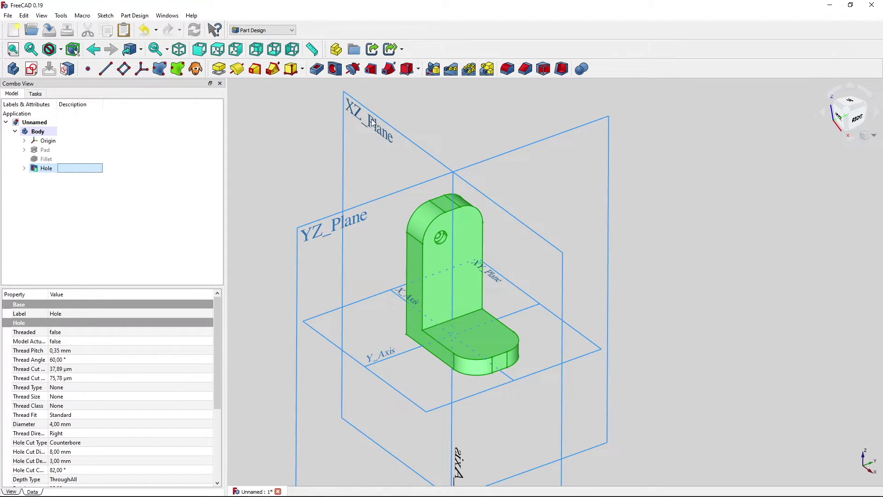
pyautogui.click(433, 69)
pyautogui.click(144, 312)
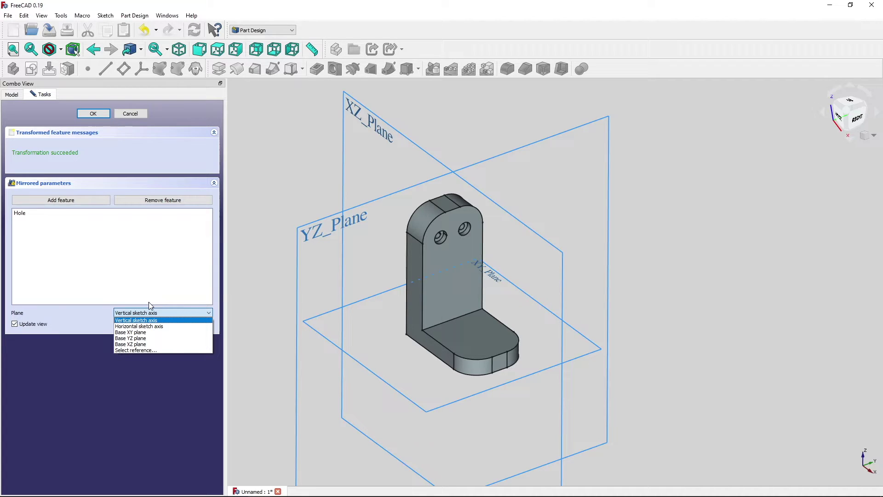
pyautogui.click(149, 346)
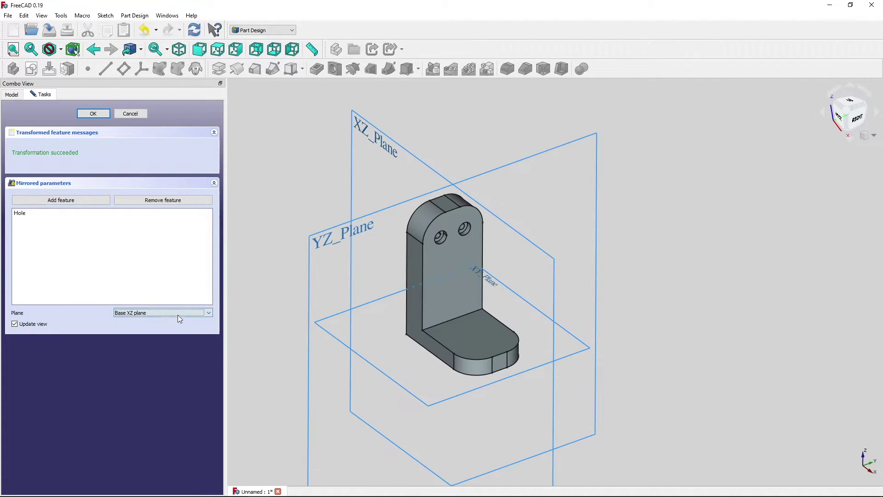
pyautogui.click(93, 114)
pyautogui.click(76, 140)
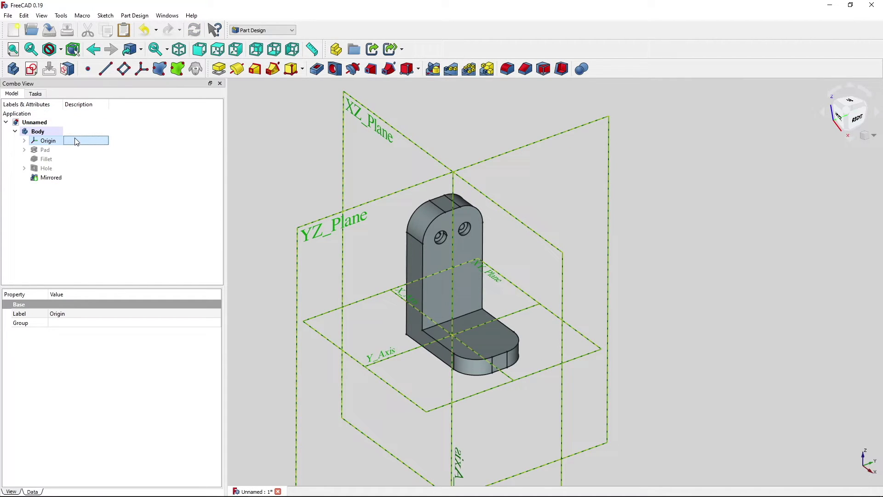
# - Export the Body as STL Mesh holder_nr1.stl to the desktop, then launch PrusaSlicer
pyautogui.press('space')
pyautogui.scroll(2, 349, 322)
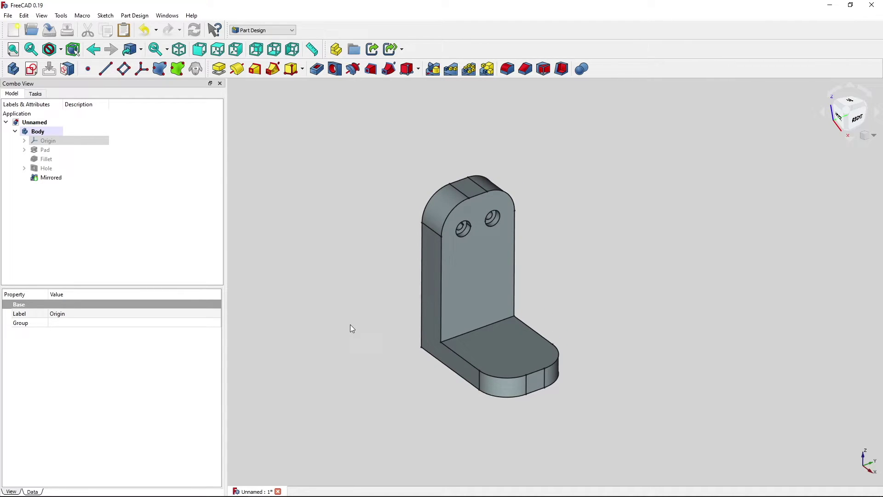
pyautogui.click(37, 132)
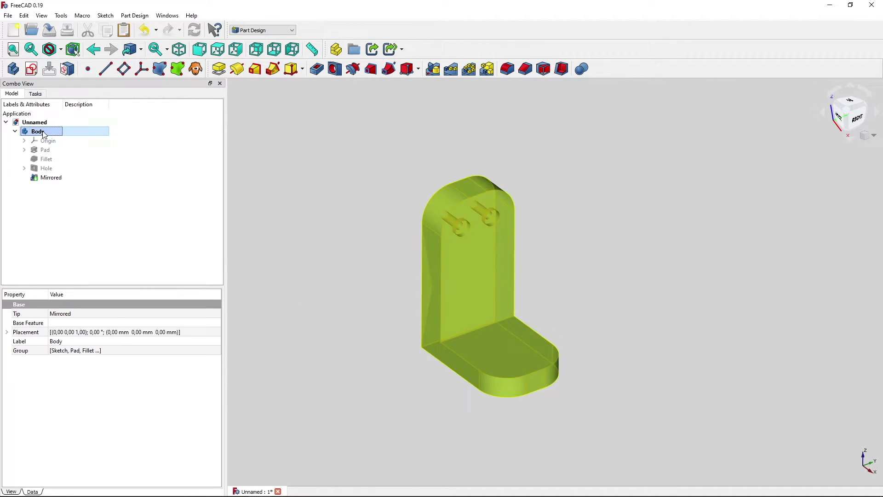
pyautogui.click(7, 15)
pyautogui.click(34, 144)
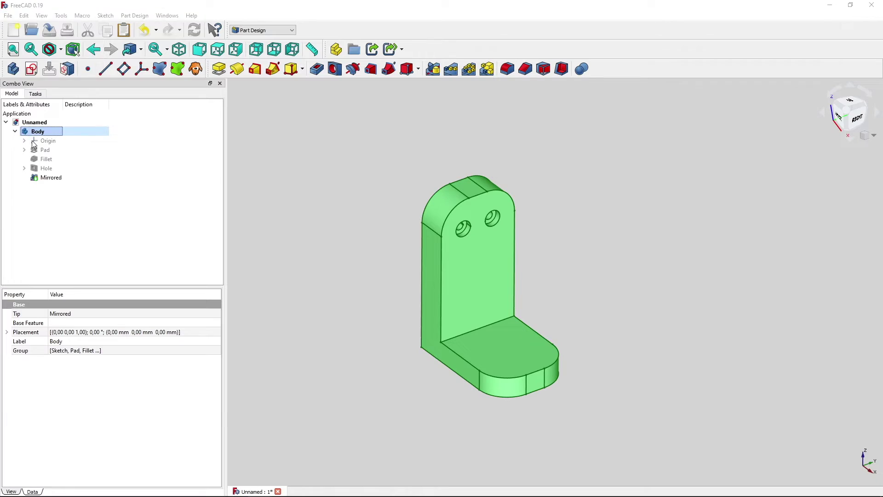
pyautogui.click(131, 87)
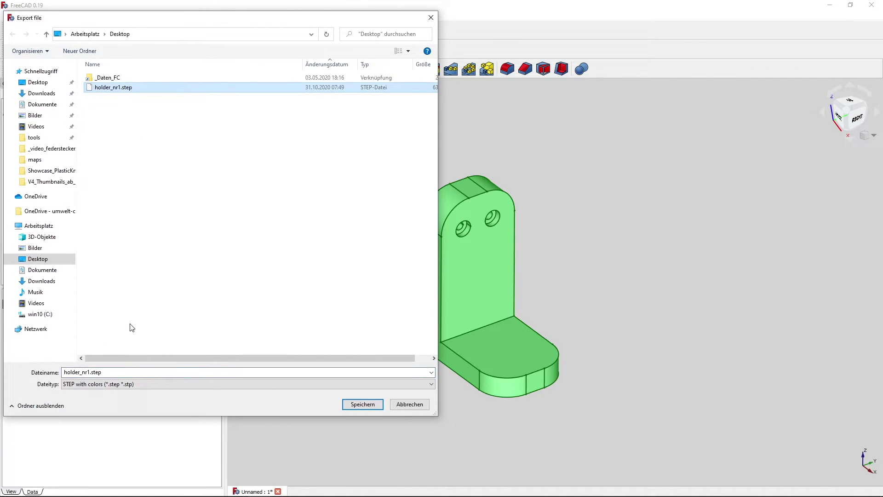
pyautogui.click(121, 386)
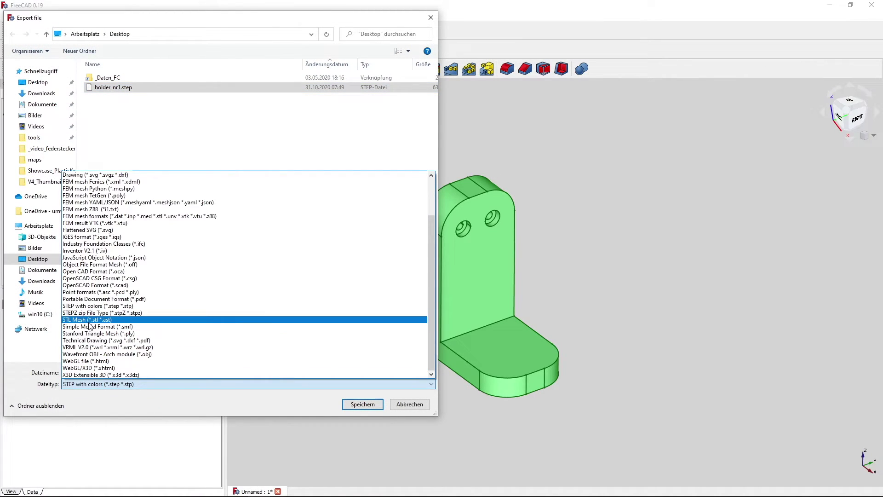
pyautogui.click(90, 321)
pyautogui.click(361, 405)
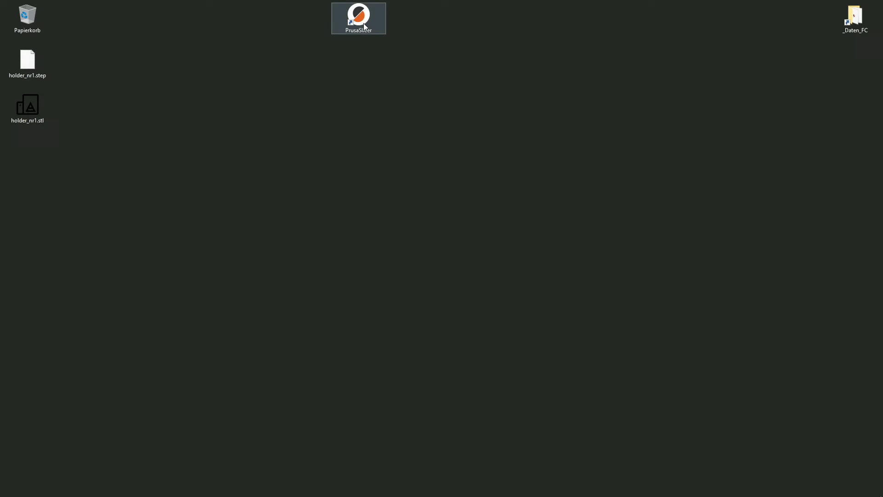
pyautogui.doubleClick(359, 16)
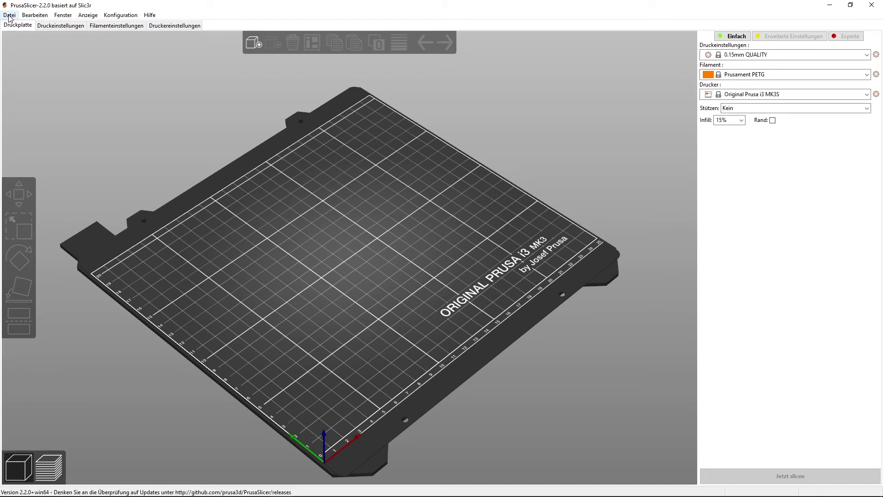
# - Import holder_nr1.stl onto the MK3 print bed
pyautogui.click(9, 15)
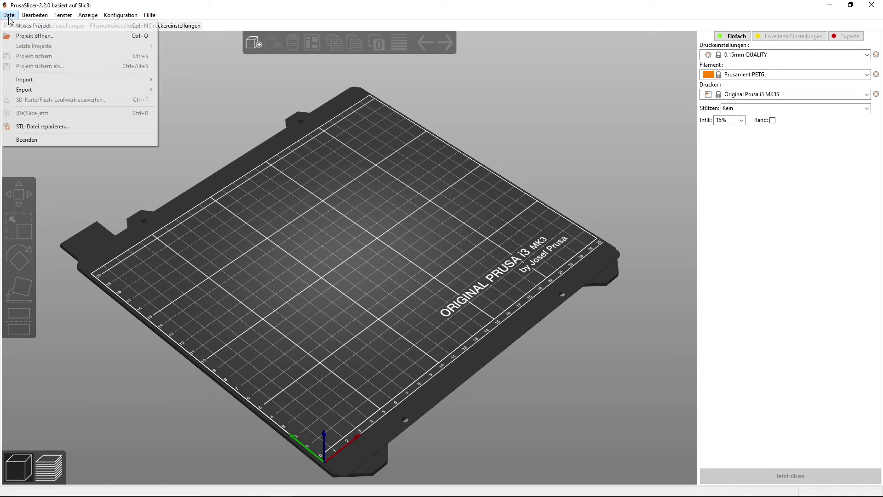
pyautogui.moveTo(55, 80)
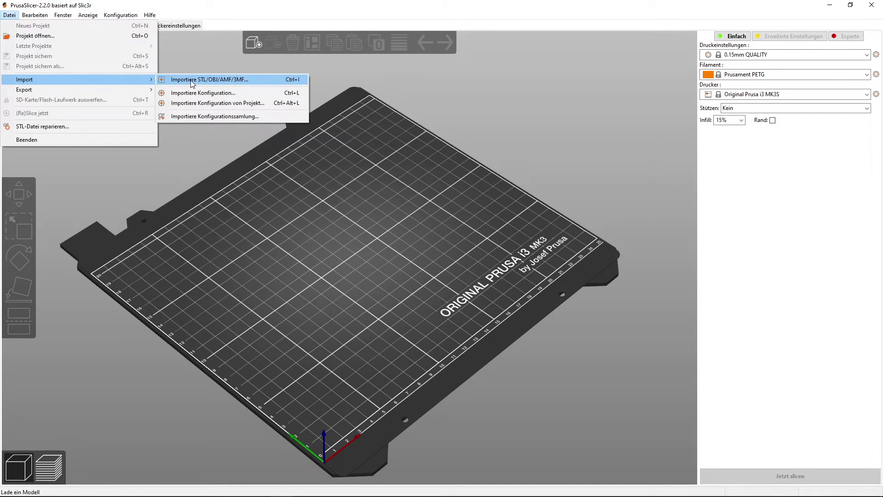
pyautogui.click(192, 81)
pyautogui.doubleClick(121, 95)
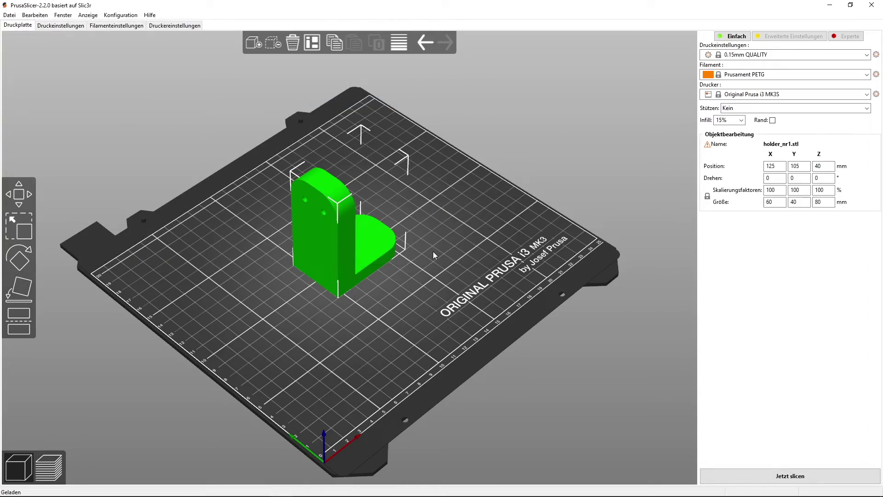
pyautogui.moveTo(432, 251); pyautogui.dragTo(468, 308)
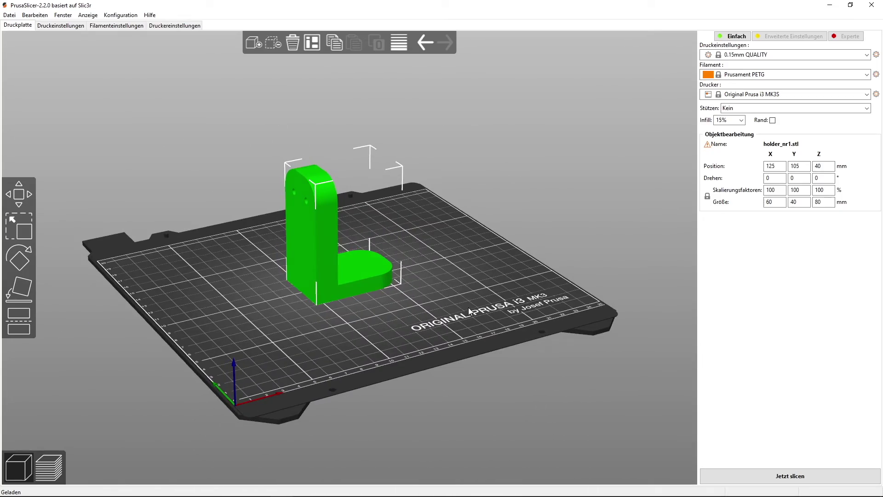
# - Lay the bracket flat on its base face (80 × 40 × 60 mm), slice it, and show the GitHub page
pyautogui.click(28, 288)
pyautogui.click(308, 223)
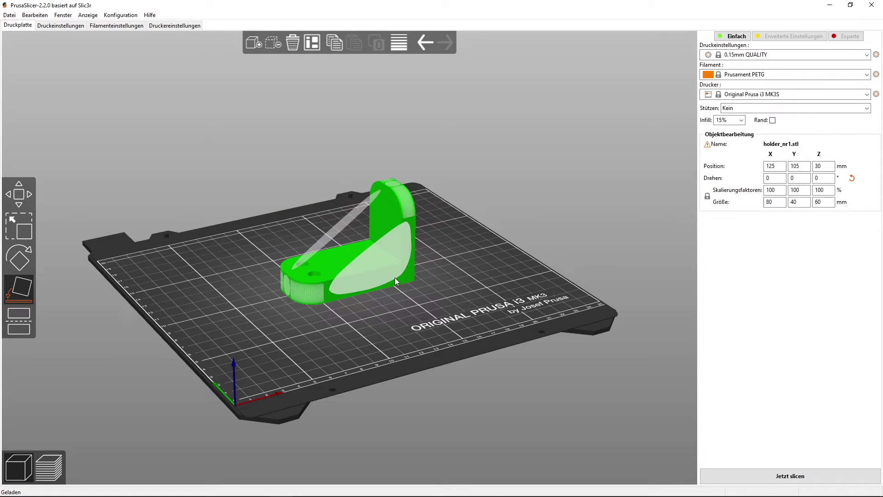
pyautogui.press('m')
pyautogui.moveTo(395, 277); pyautogui.dragTo(559, 354)
pyautogui.click(763, 476)
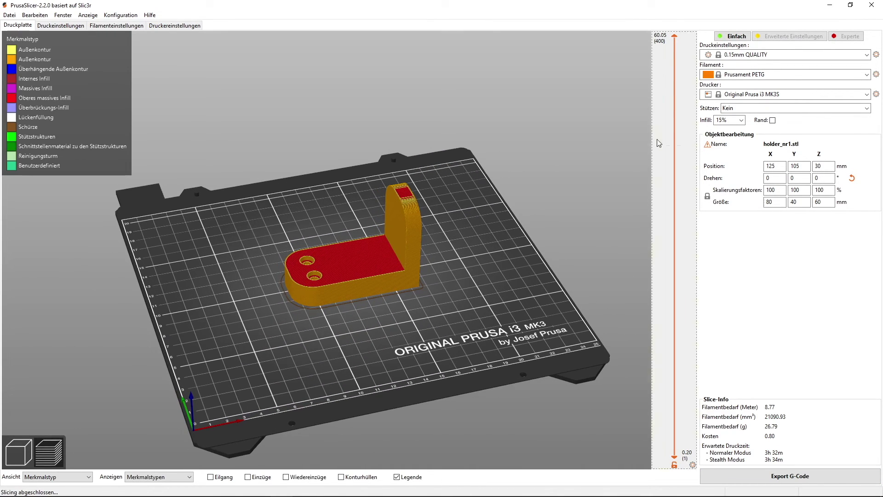
pyautogui.click(675, 36)
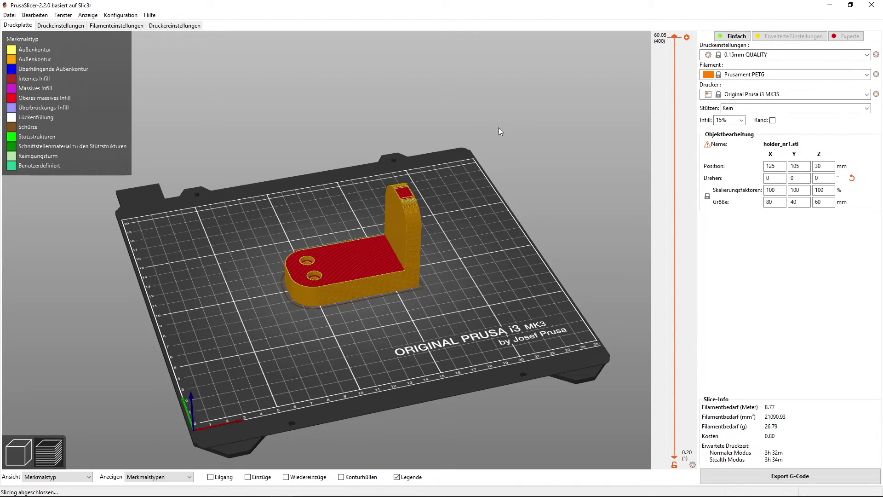